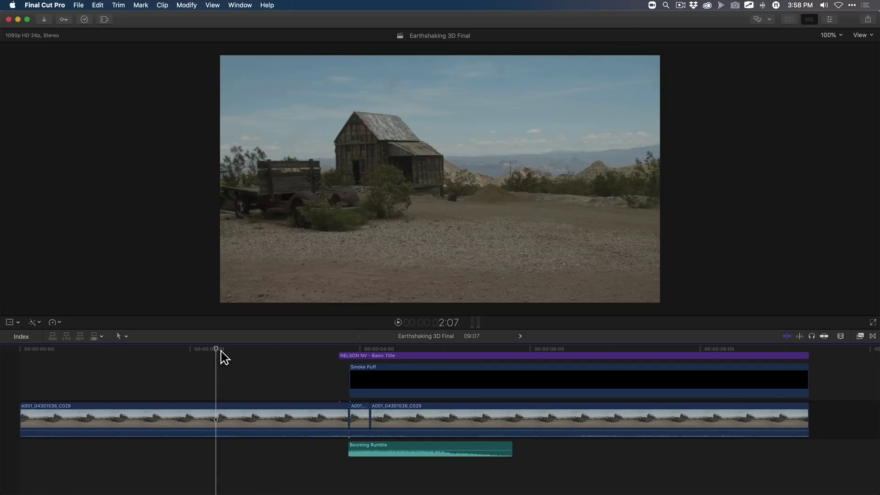
Play back the finished example project to preview the final result.
key(space)
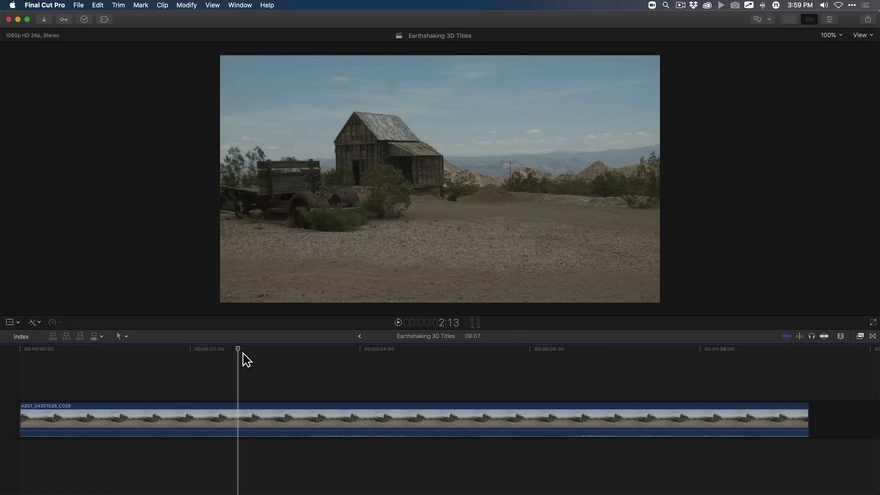
Mark an in point at about 2:20 and add a Basic Title running to the desert clip's end.
drag(247, 360, 268, 374)
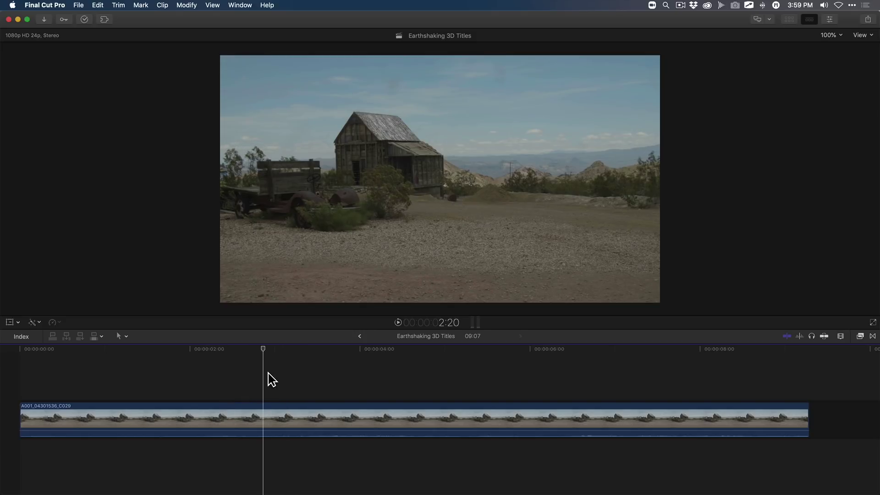
key(i)
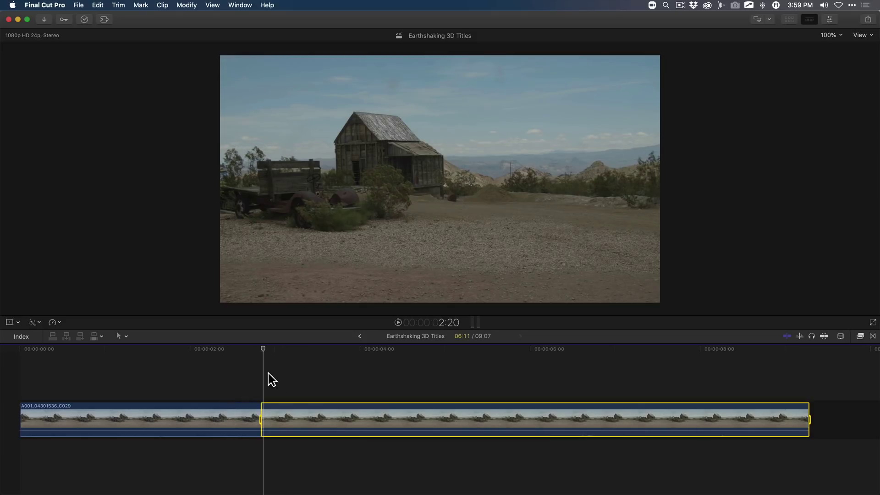
key(ctrl+t)
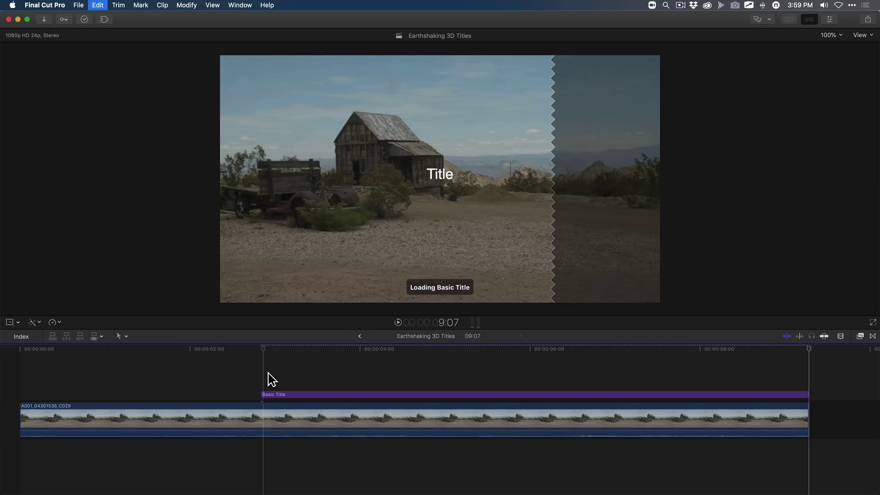
drag(268, 373, 461, 359)
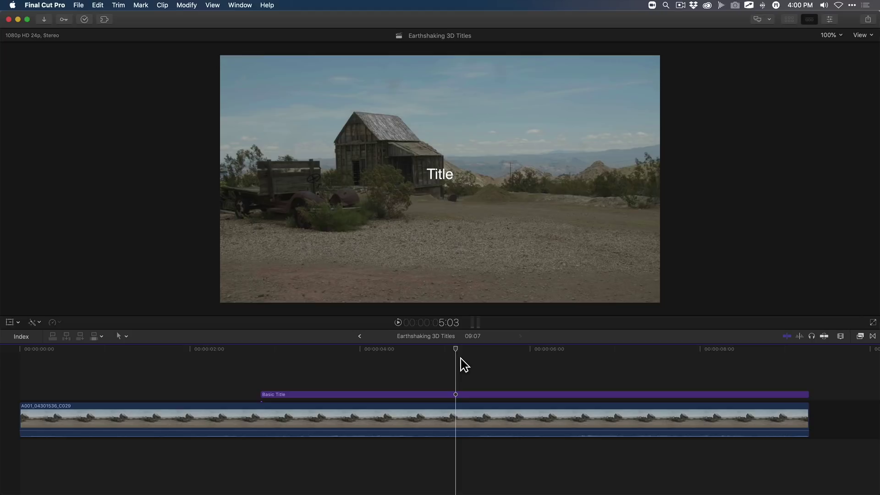
Replace the title's placeholder word 'Title' with 'NELSON NEVADA' in the Text inspector.
key(ctrl+4)
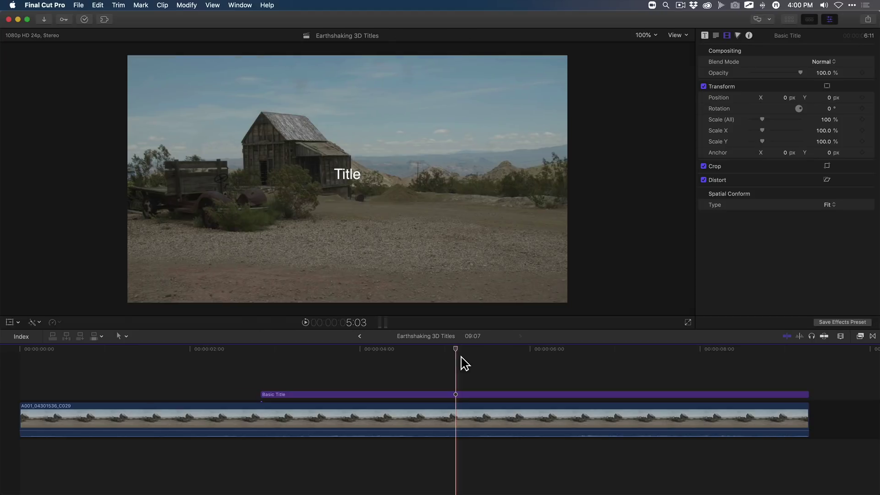
click(717, 36)
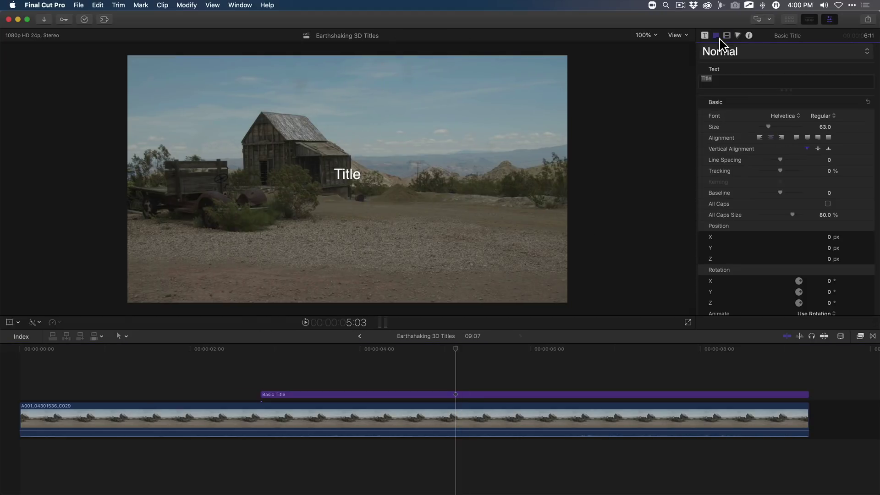
drag(717, 78, 690, 78)
text(NELSON NEVADA)
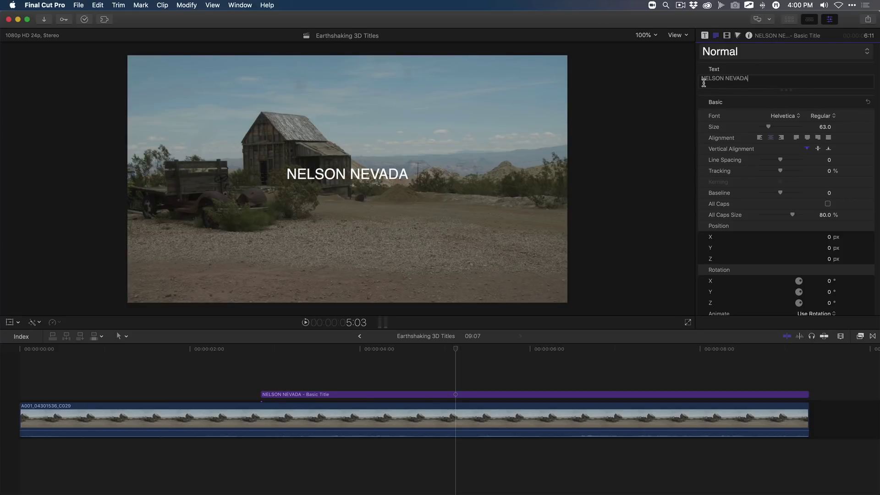
scroll(731, 100, down, 5)
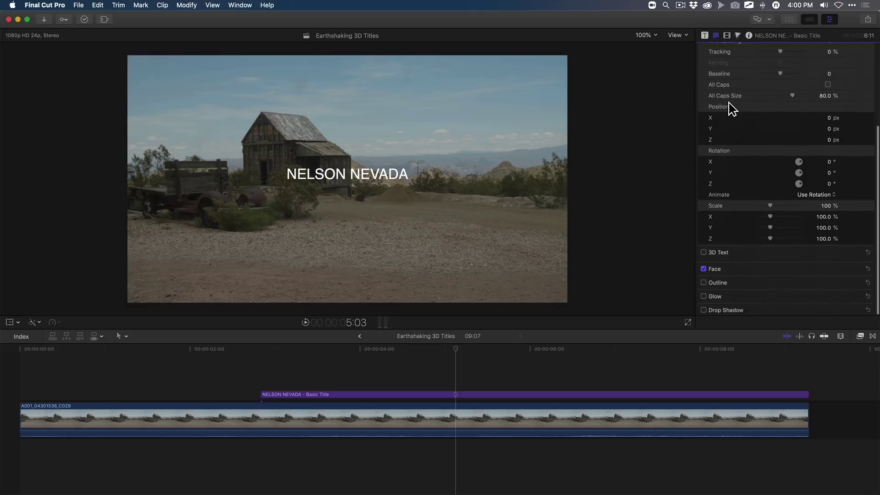
Convert the title to 3D text and apply the Monolith 3D style preset.
click(709, 255)
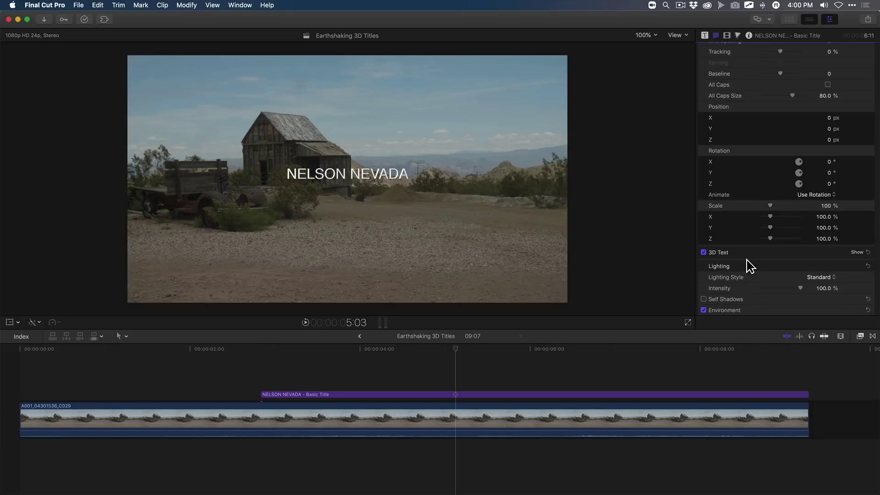
scroll(750, 266, up, 5)
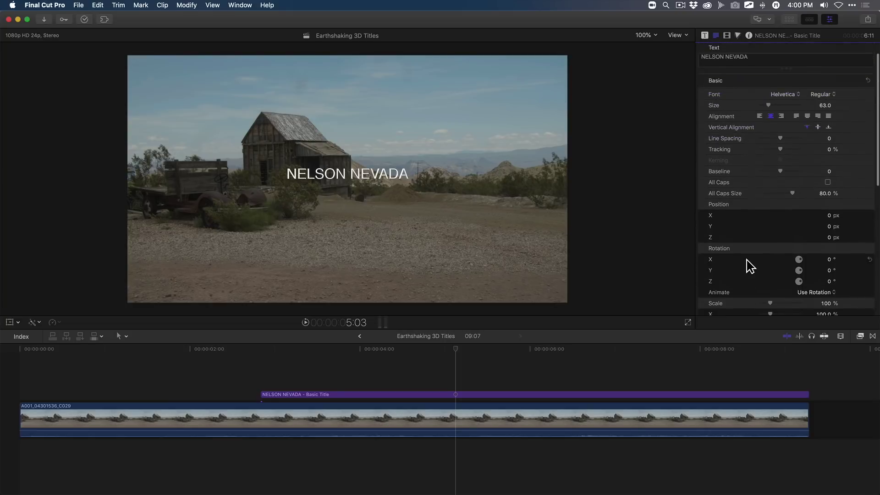
click(748, 55)
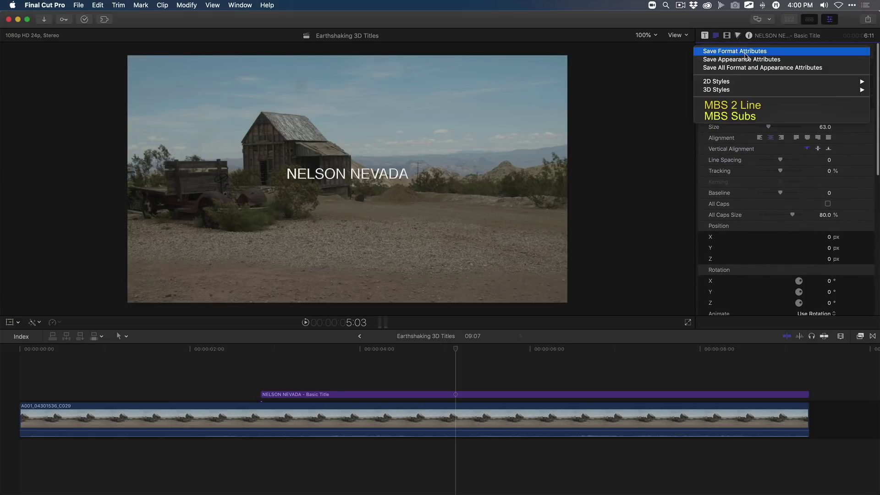
mouse_move(743, 85)
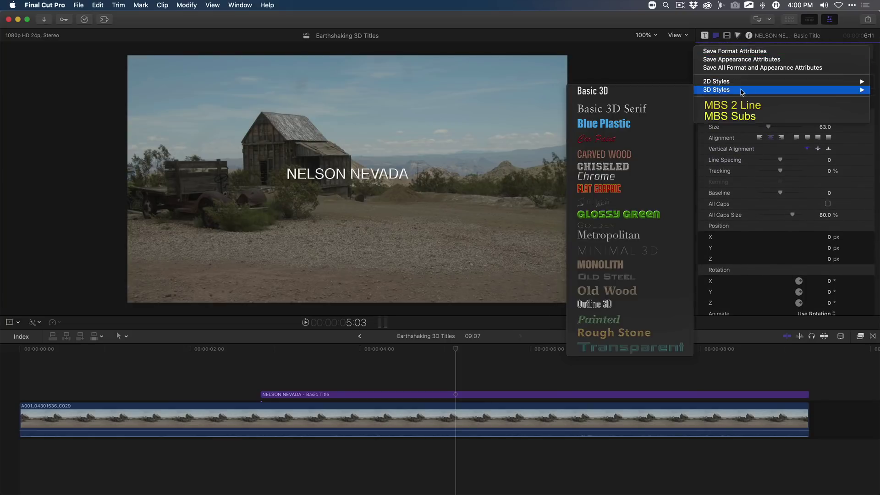
click(609, 266)
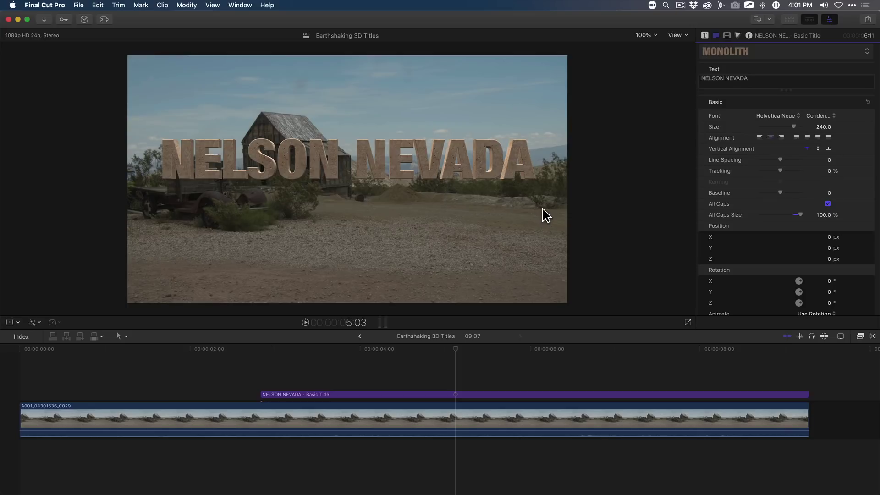
Give the 3D letters Square Ring front edges and tilt the title back to -30.5° on X.
scroll(756, 190, down, 3)
scroll(758, 189, down, 8)
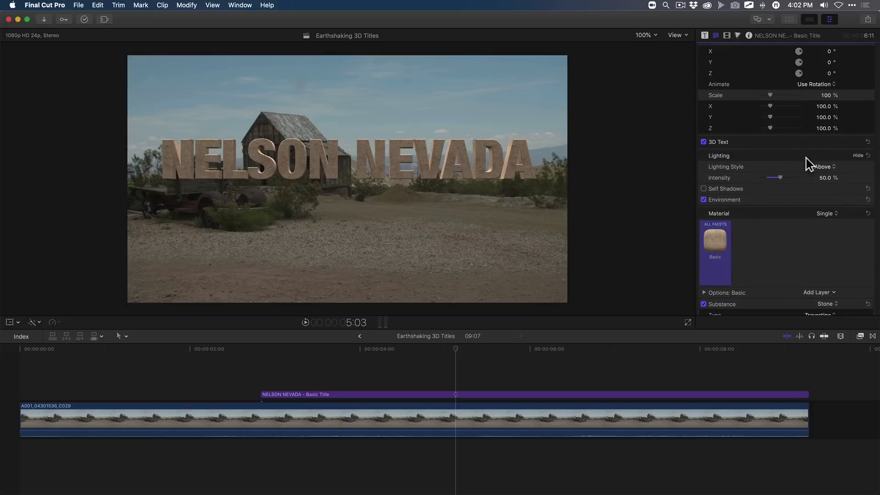
click(863, 146)
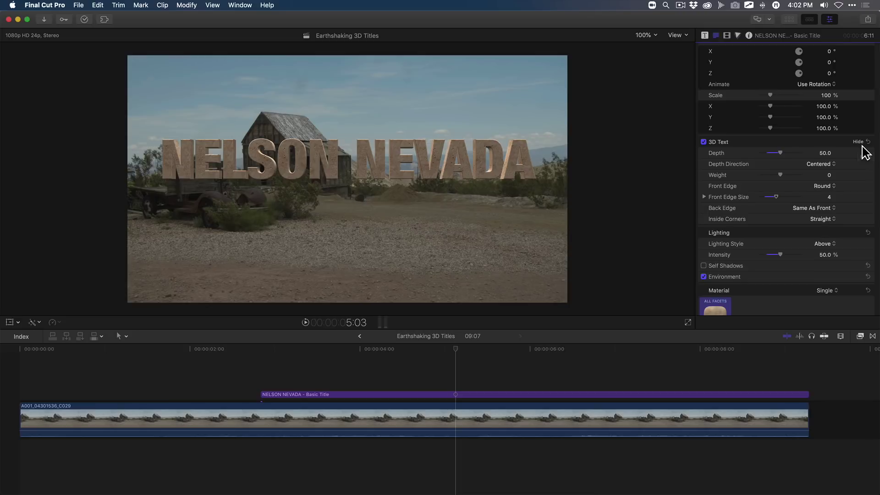
click(822, 189)
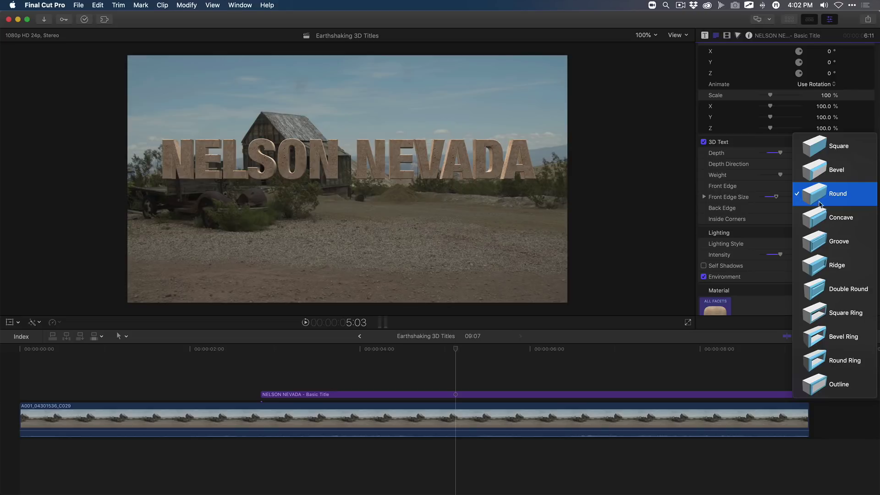
click(825, 315)
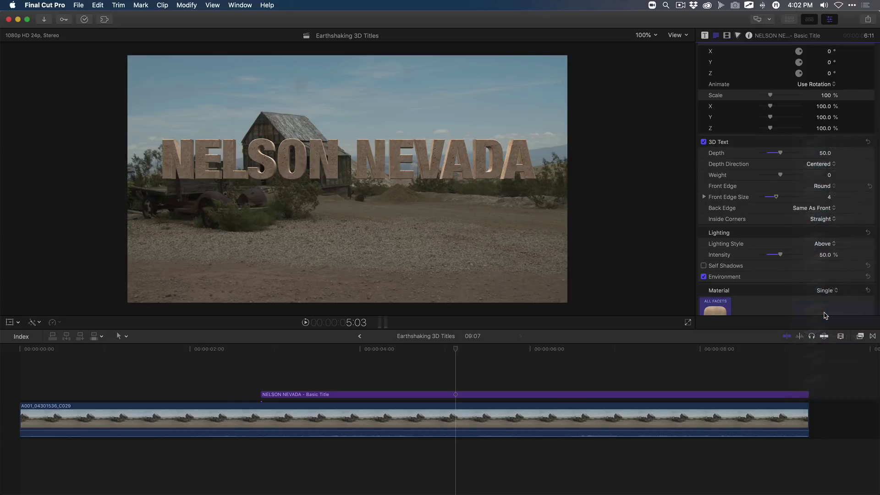
click(355, 152)
drag(348, 138, 360, 178)
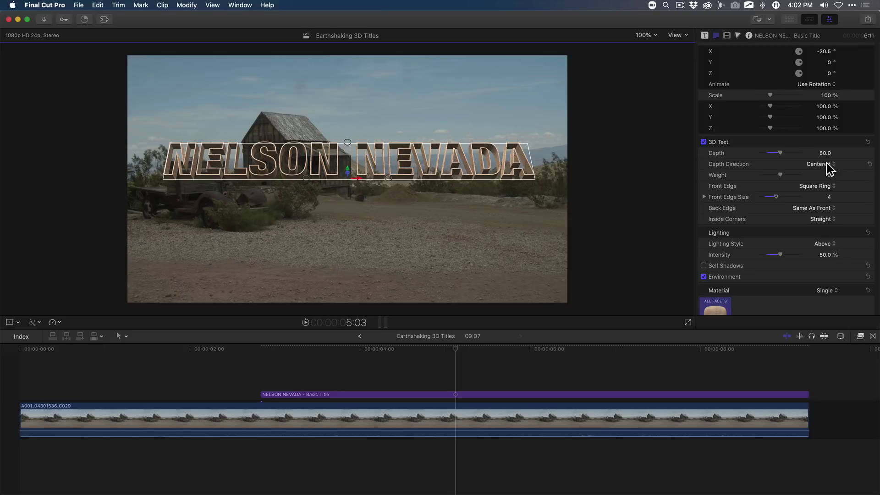
Nudge the title text to Position X -3.0 px and Y 1.29 px.
scroll(833, 167, up, 3)
scroll(838, 169, up, 3)
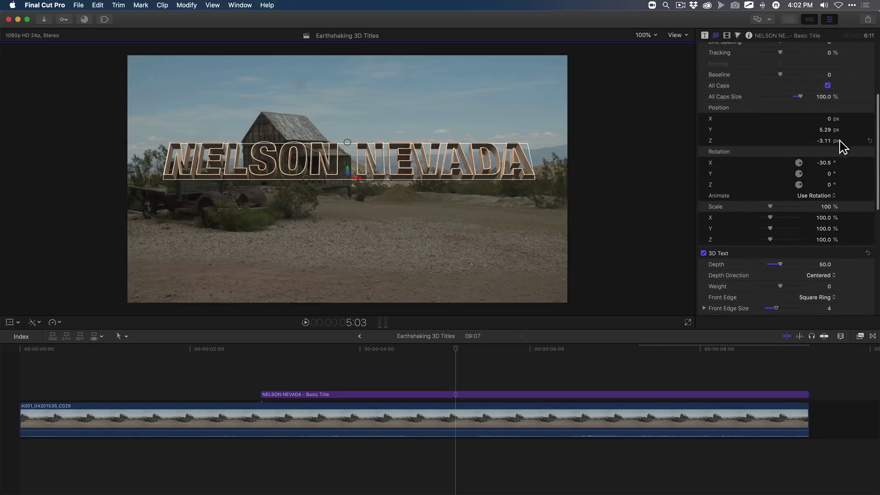
drag(830, 120, 825, 130)
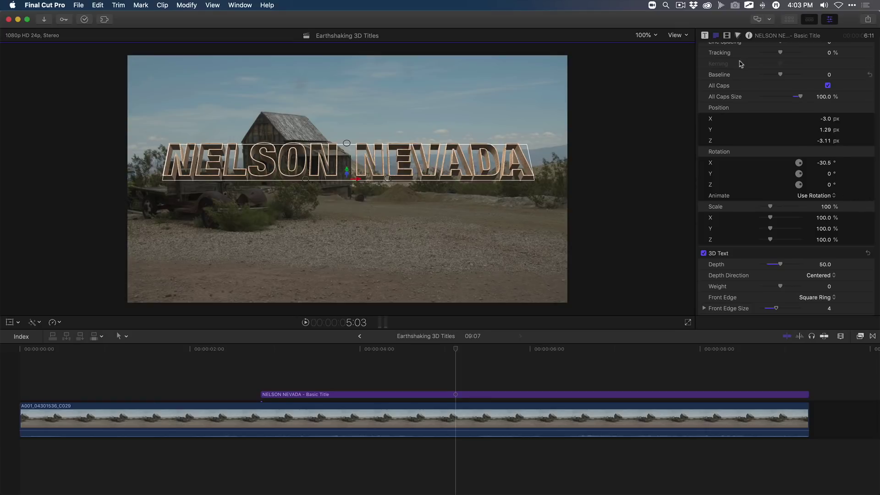
Raise the title out of frame to Position Y 558.5 px and set a Position keyframe at 2:20.
click(727, 37)
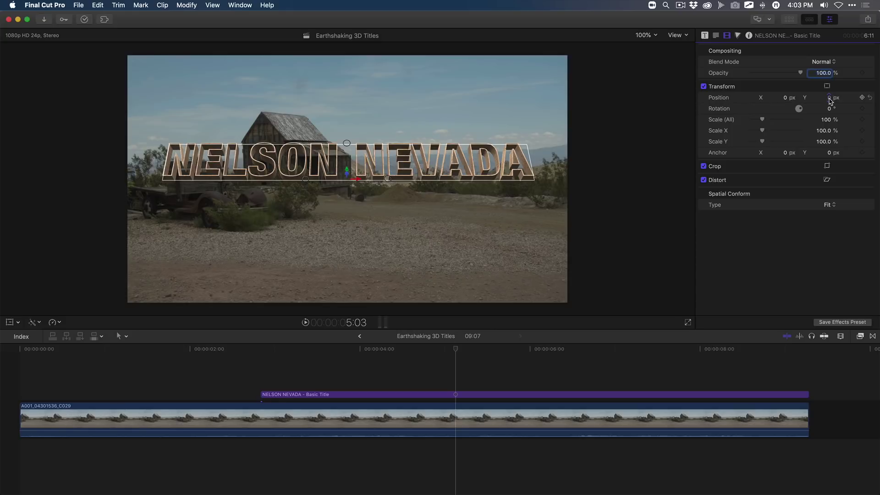
drag(829, 97, 829, 97)
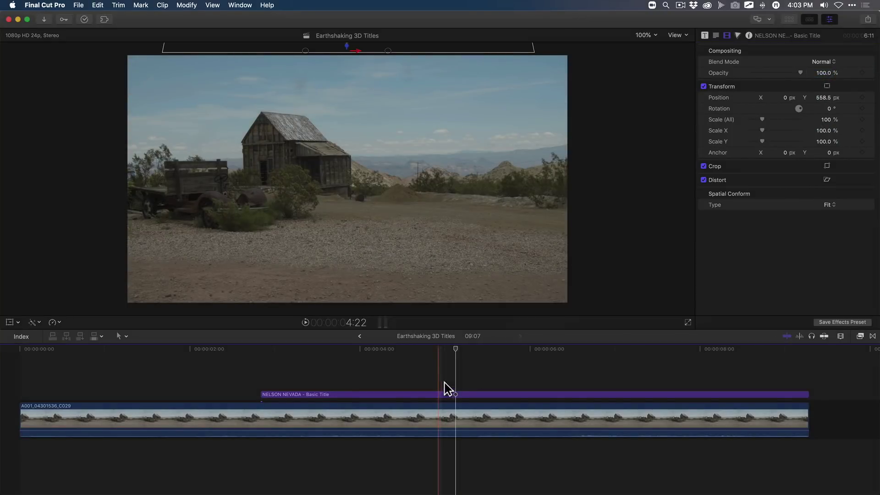
click(455, 361)
drag(458, 355, 269, 382)
click(270, 395)
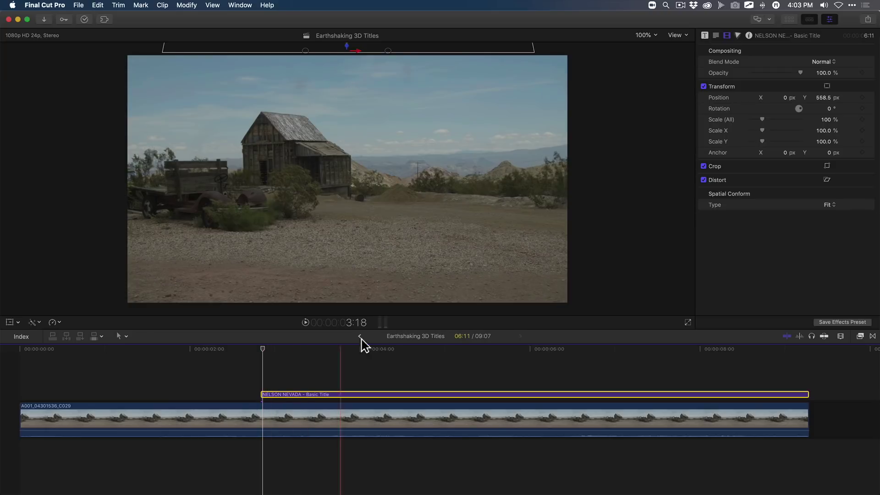
click(863, 97)
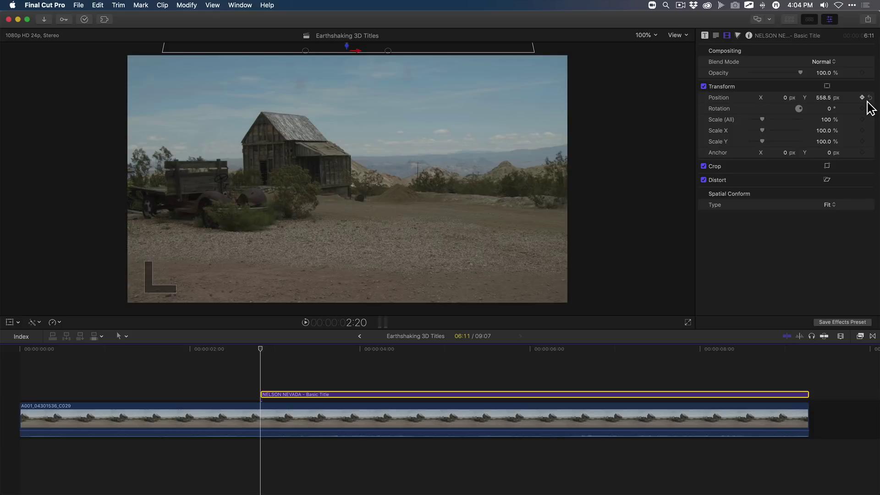
Two frames later, keyframe the title dropping down into the lower frame, tilted back 30° on X.
key(Right)
key(Right)
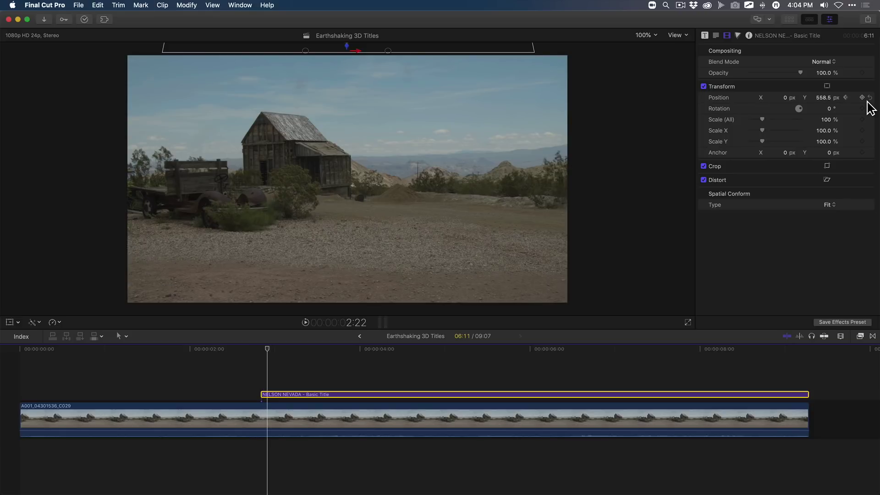
key(Right)
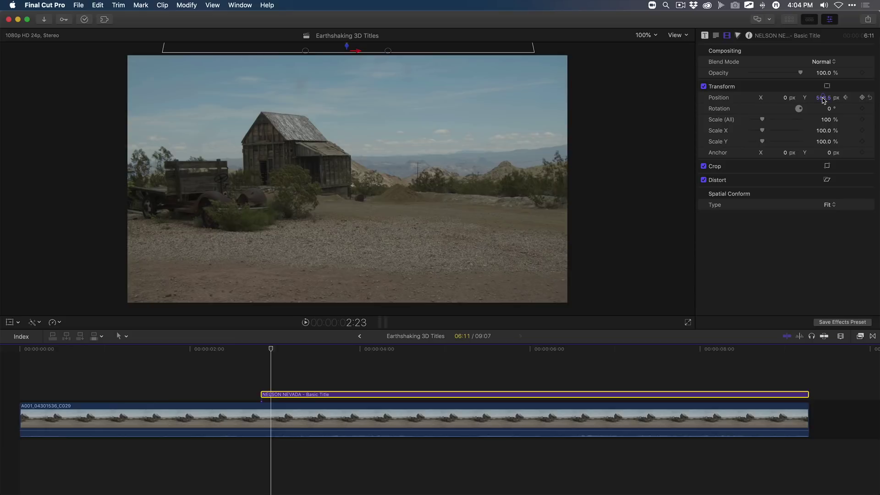
drag(824, 99, 823, 196)
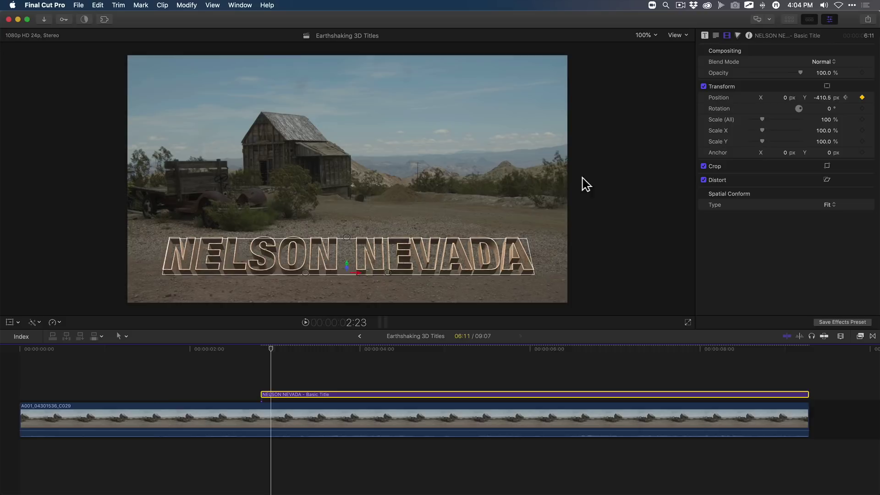
drag(356, 271, 356, 241)
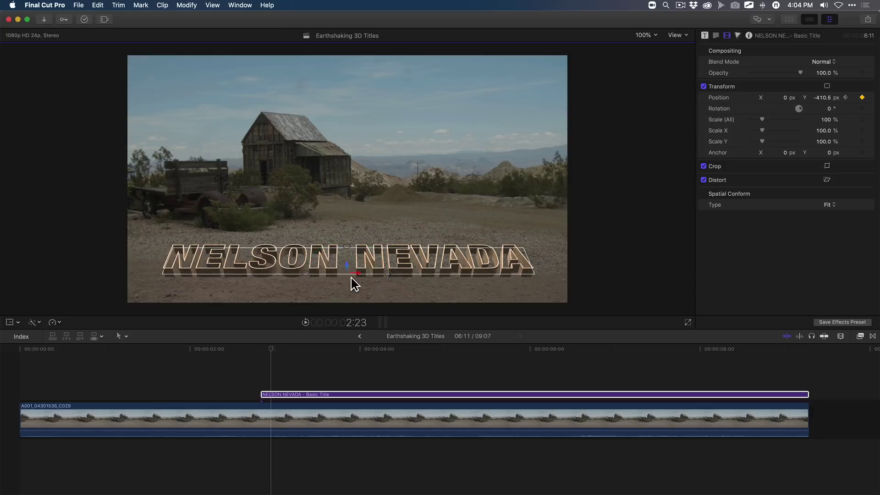
drag(274, 356, 291, 365)
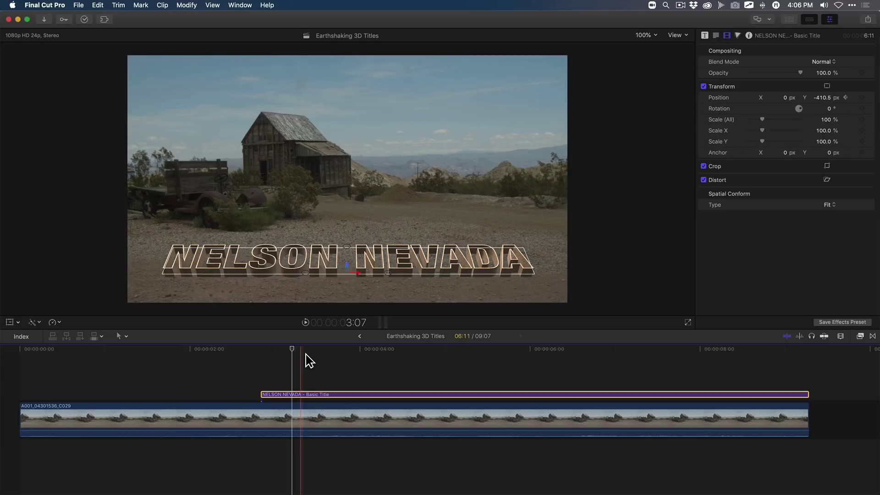
Split the desert background clip at the 2:23 landing frame.
key(Left)
key(Left)
key(Left)
key(Left)
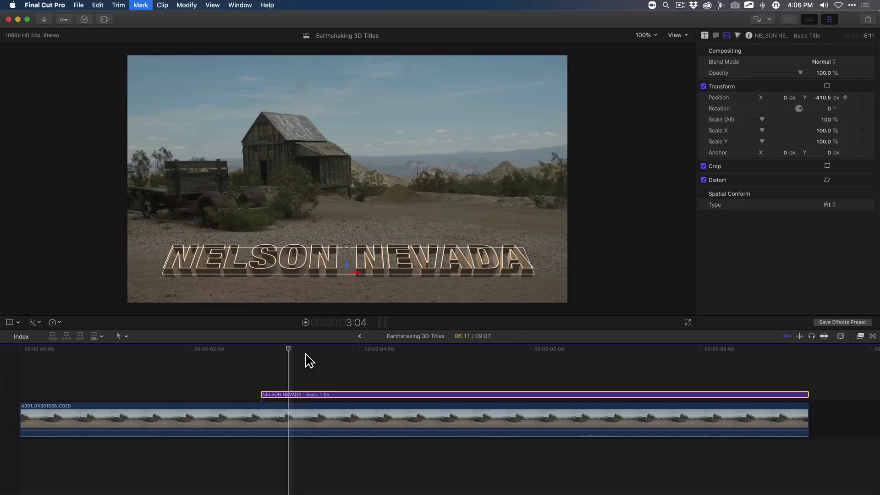
key(Left)
key(Left)
key(Left)
key(Left)
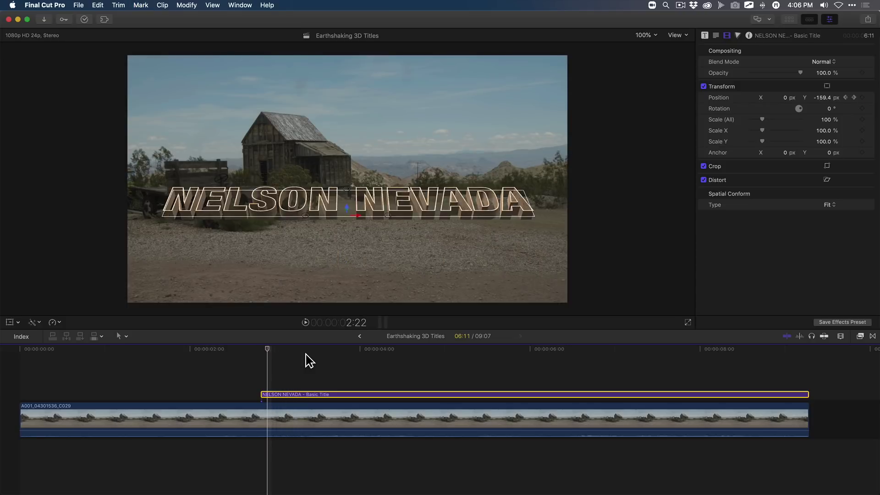
key(cmd+z)
key(cmd+shift+z)
key(Right)
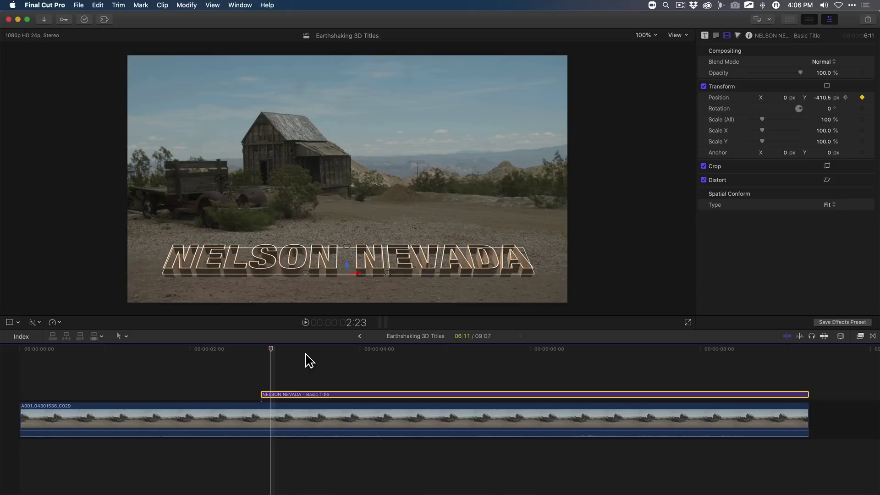
key(cmd+Down)
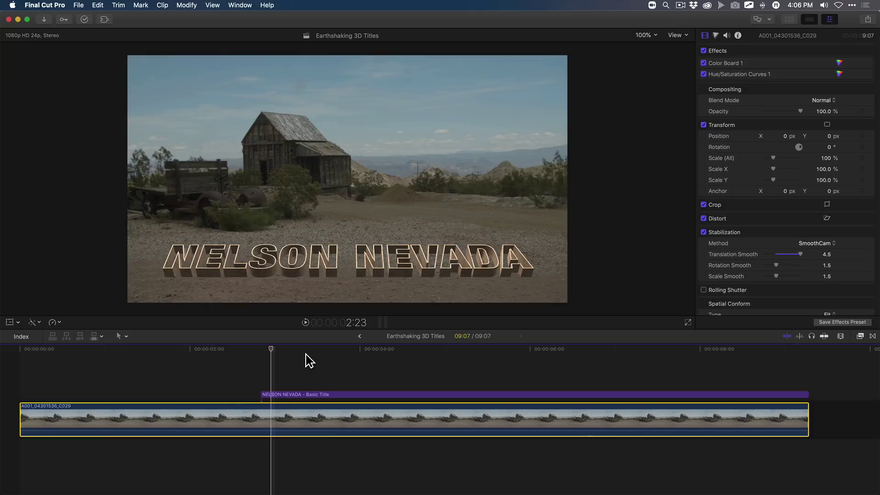
key(super+b)
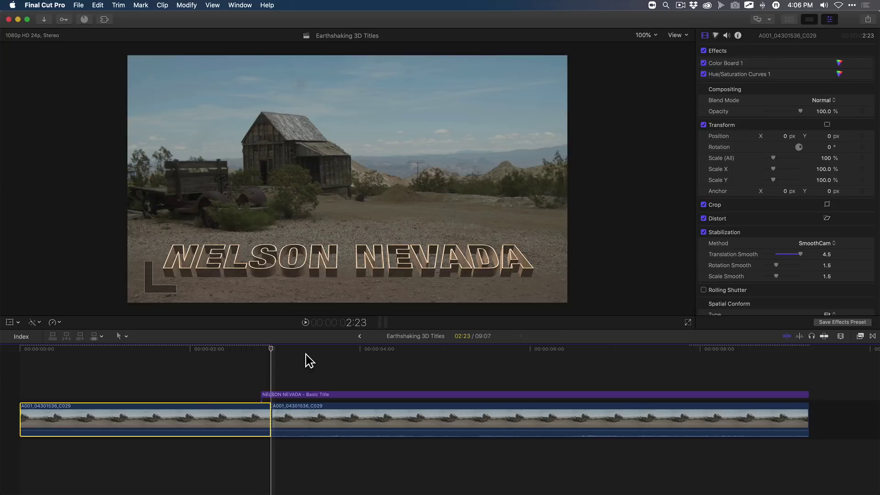
Split the right-hand piece again at 3:04, isolating a five-frame segment.
key(space)
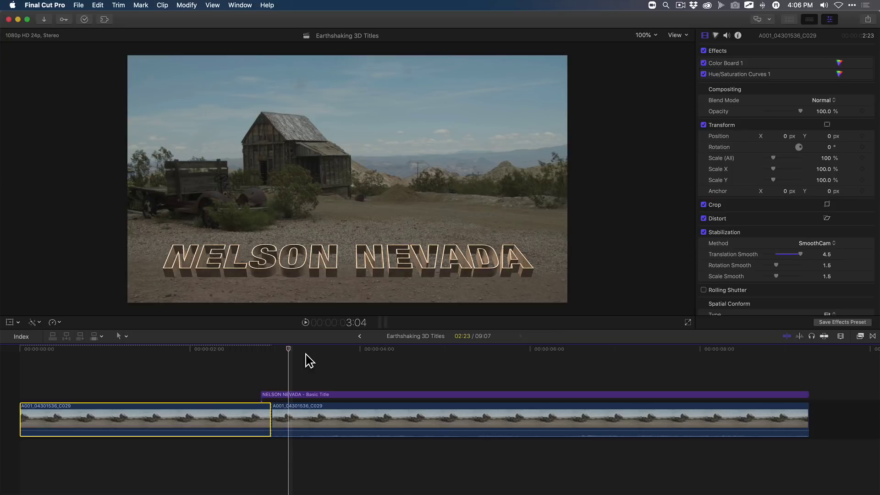
key(c)
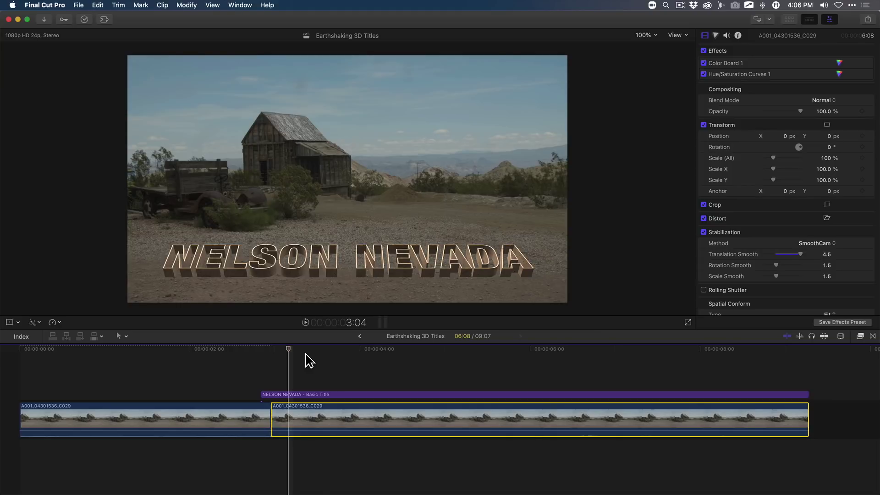
key(super+b)
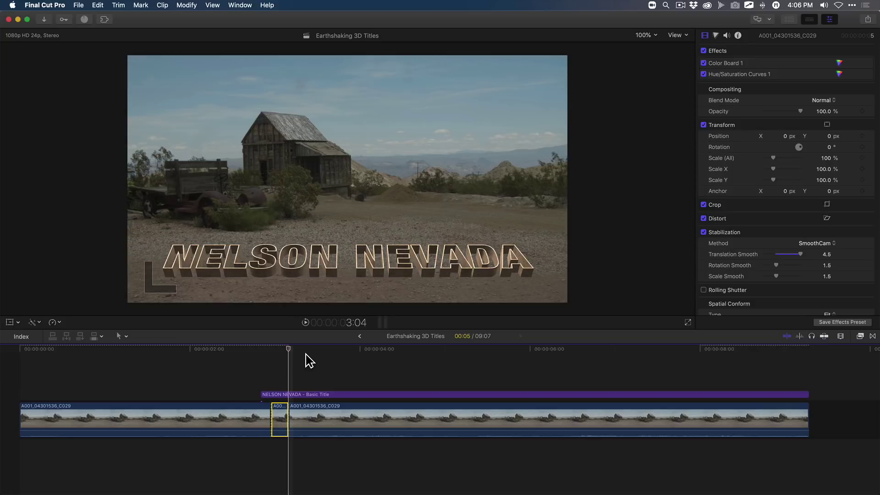
Apply the Earthquake effect (Amount 9.79, 3 layers) to the short five-frame desert piece.
key(super+5)
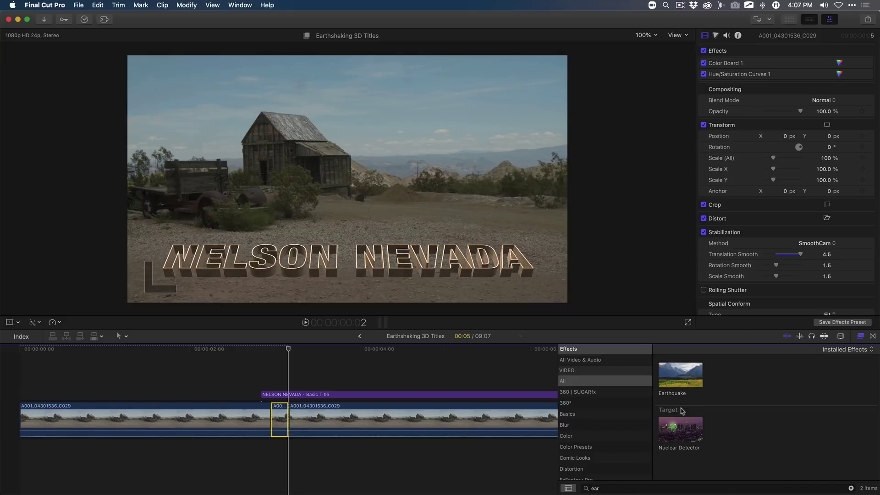
drag(686, 375, 285, 427)
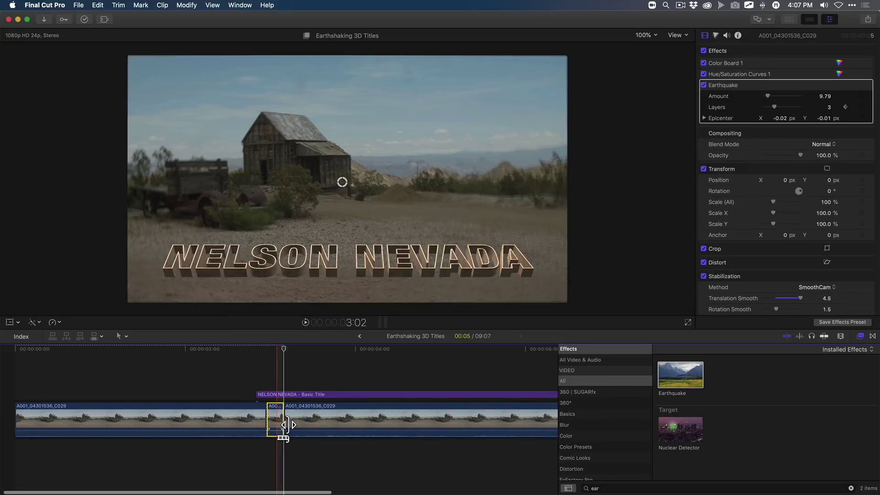
key(super+5)
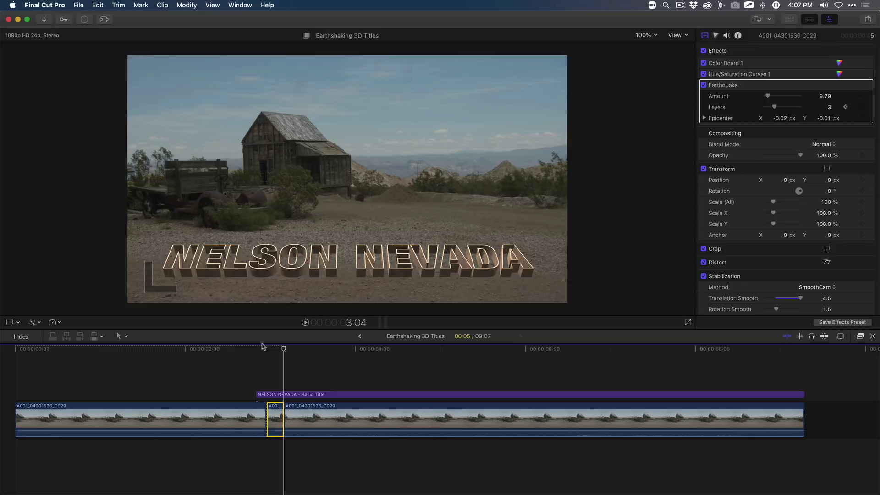
Scrub through the title's drop to just before it lands.
click(245, 360)
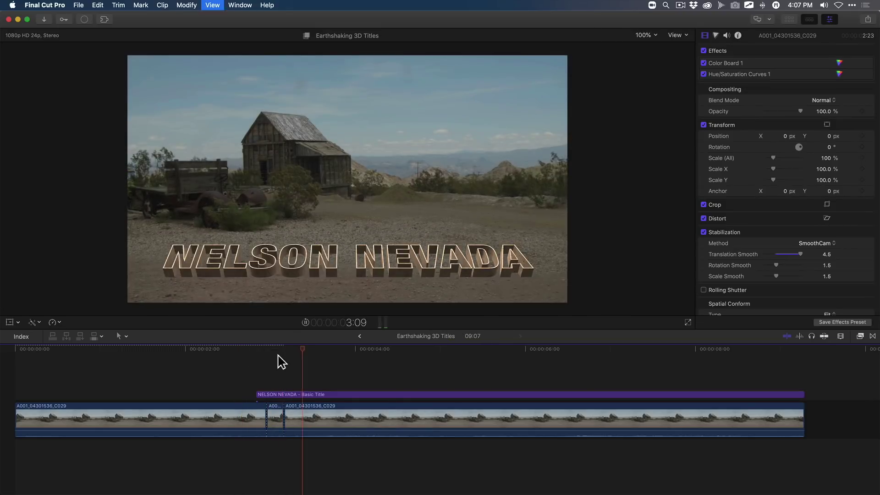
click(265, 363)
mouse_move(267, 362)
mouse_down()
mouse_move(289, 365)
mouse_move(261, 368)
mouse_move(308, 358)
mouse_move(256, 366)
mouse_move(281, 359)
mouse_up()
Strengthen the short clip's Earthquake to Amount 83.03 with 7 layers, lower its epicenter, and review it.
click(277, 418)
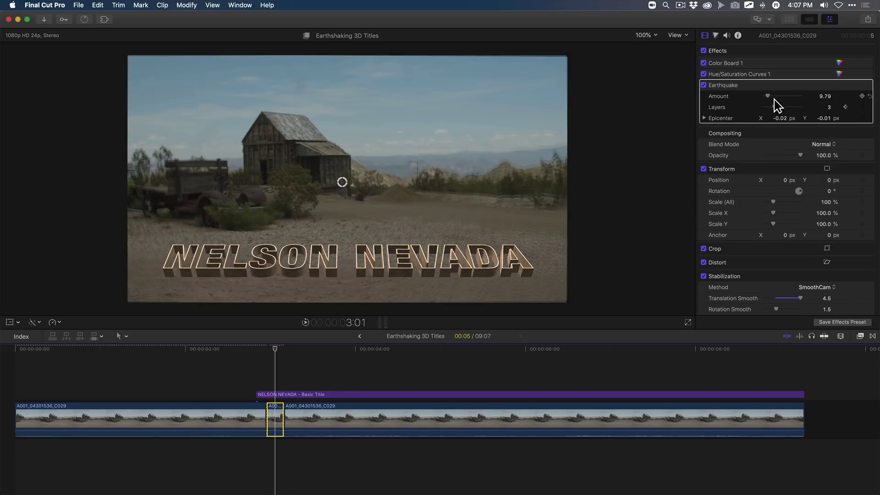
drag(770, 97, 799, 116)
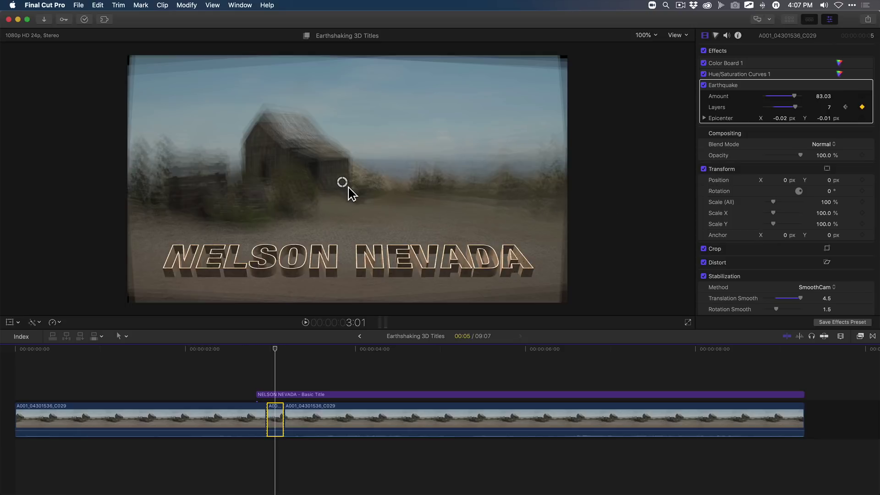
drag(349, 186, 342, 282)
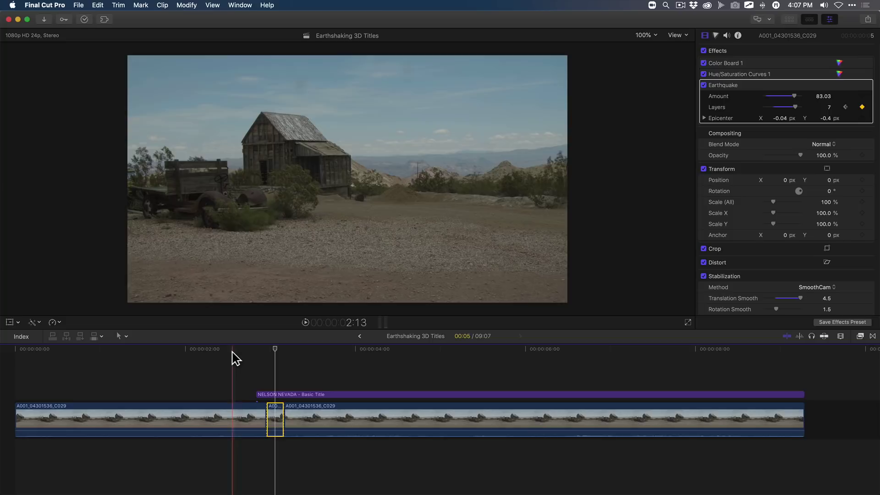
key(space)
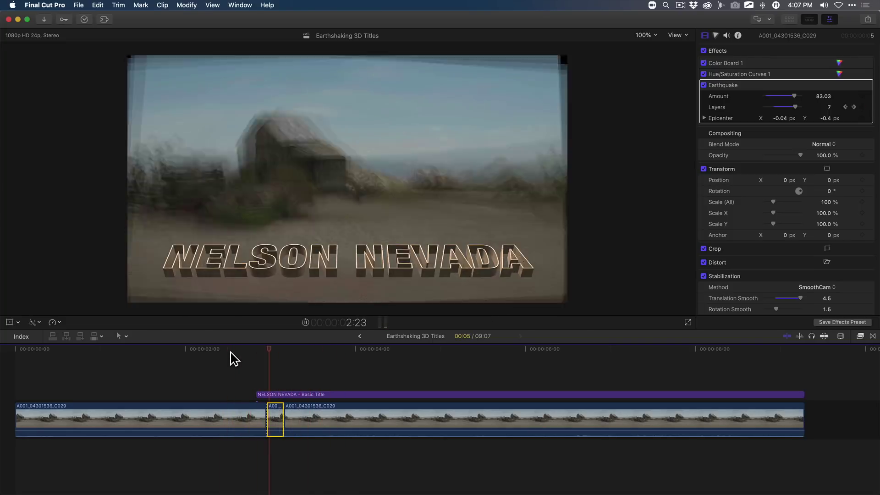
key(space)
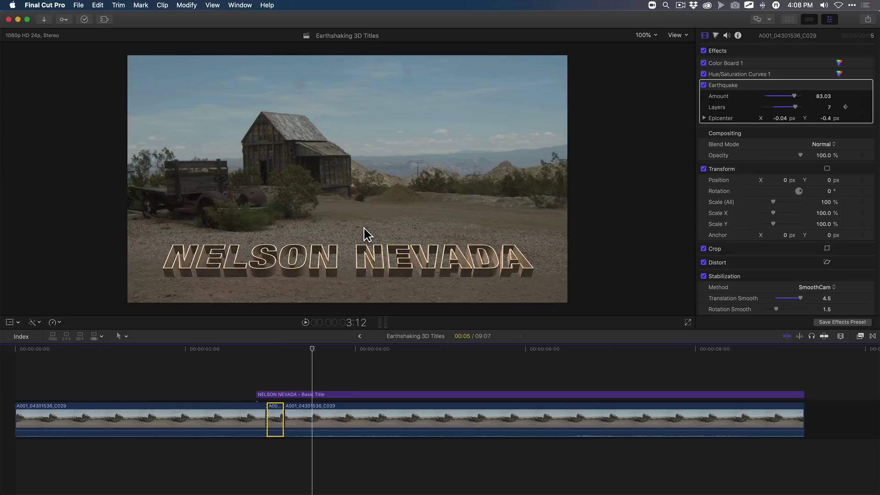
Create a blank Motion project with the Broadcast HD 1080 preset at 24 fps.
click(61, 5)
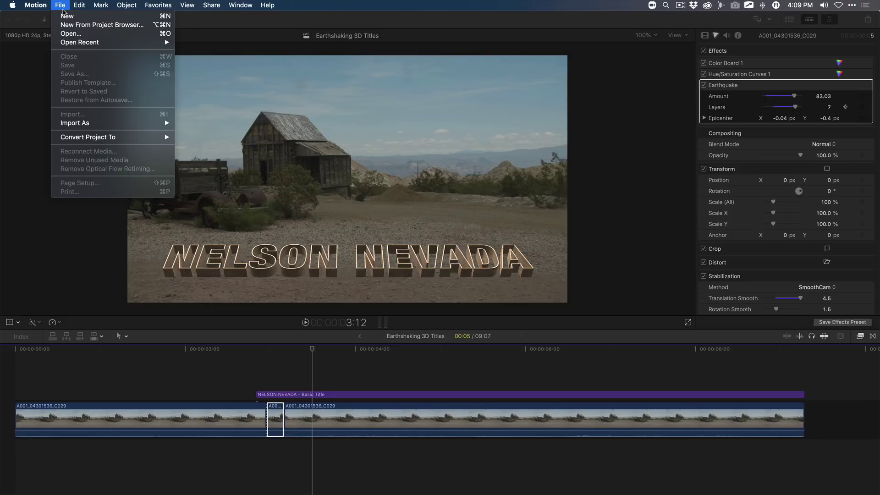
key(Return)
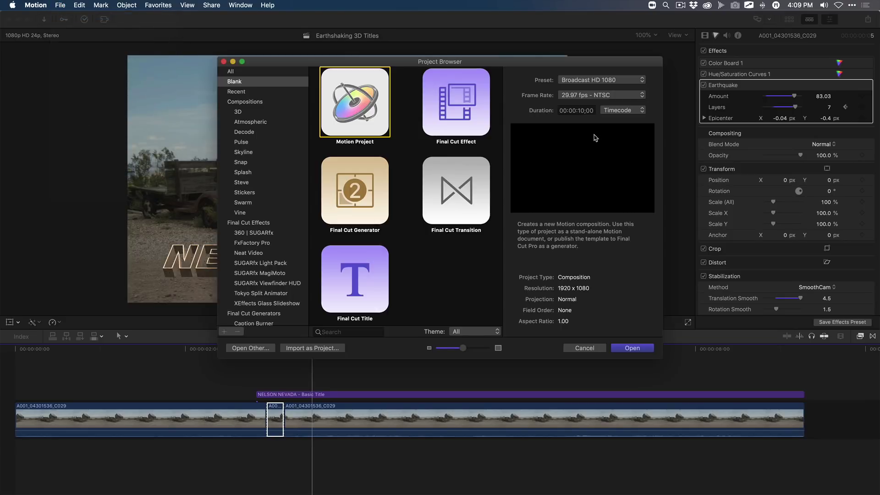
click(617, 81)
click(617, 81)
click(613, 96)
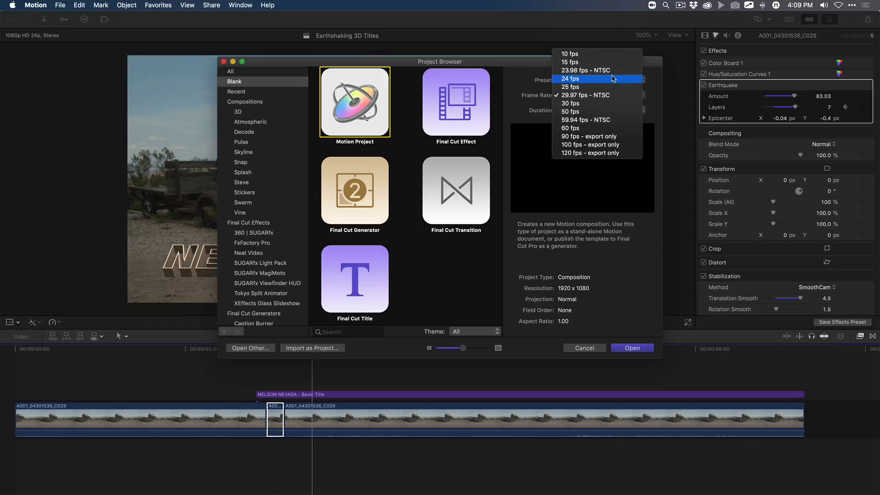
click(614, 77)
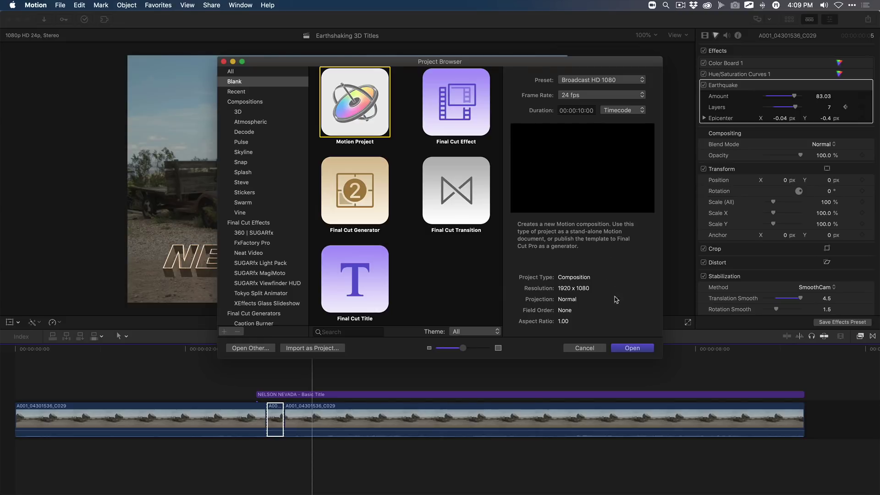
click(632, 349)
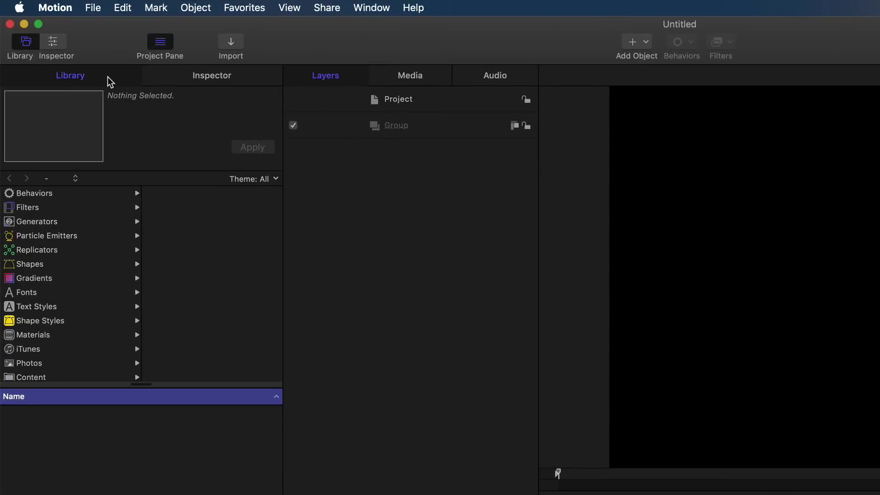
Preview the Nature particle emitters, from Arabesque through Bubbles and Cattail to Drop Impact.
click(48, 237)
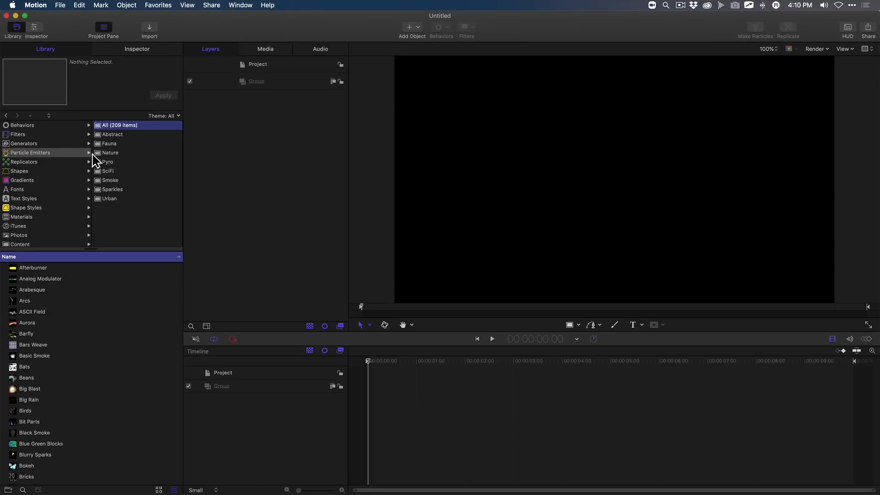
click(150, 236)
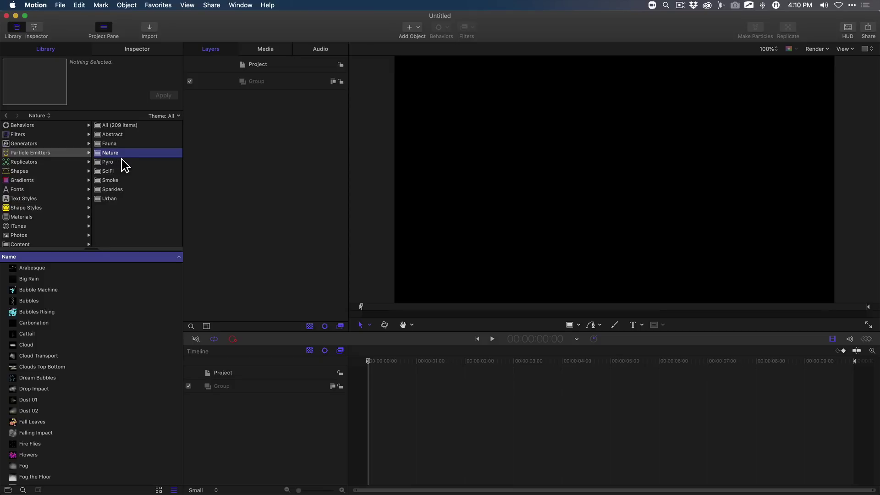
click(26, 270)
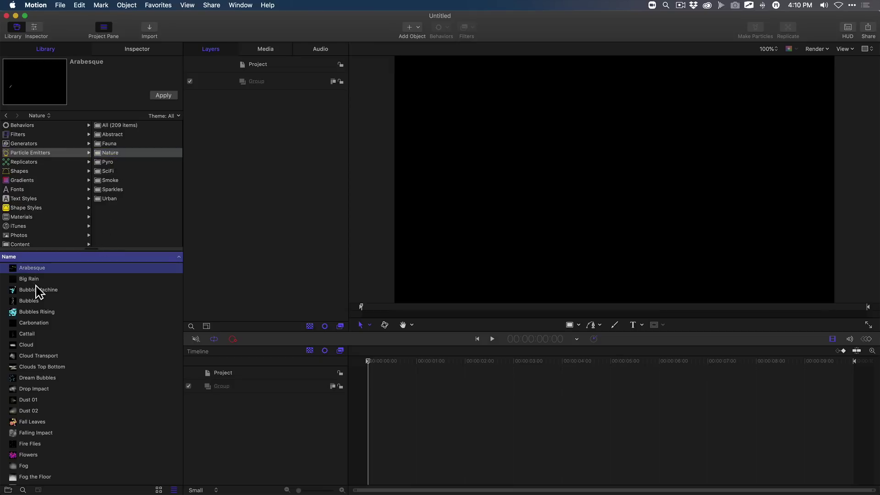
click(39, 281)
click(39, 291)
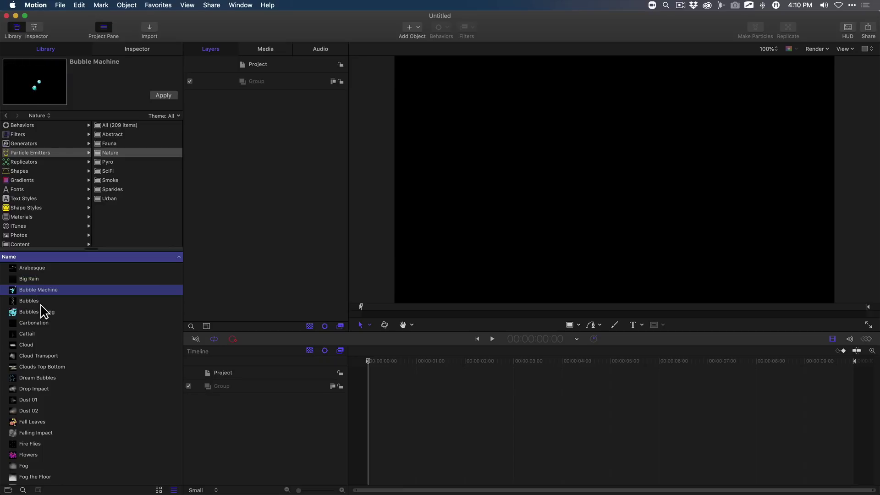
click(38, 305)
click(45, 313)
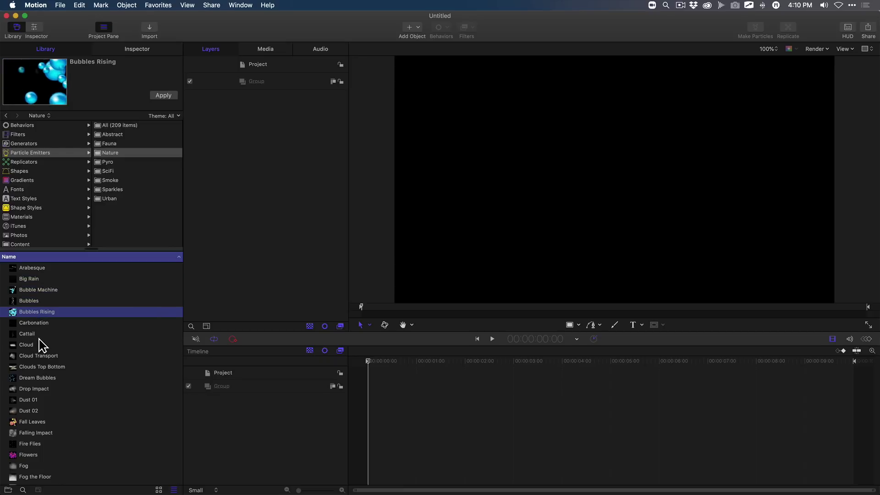
click(37, 339)
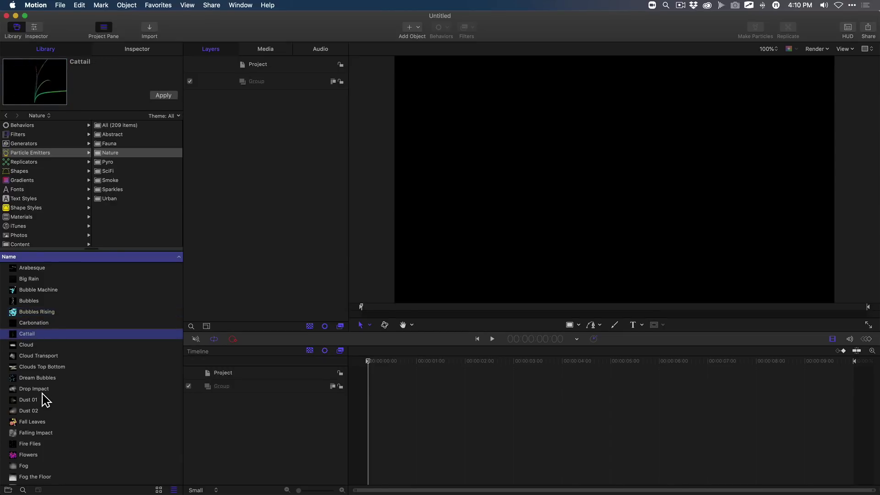
click(36, 391)
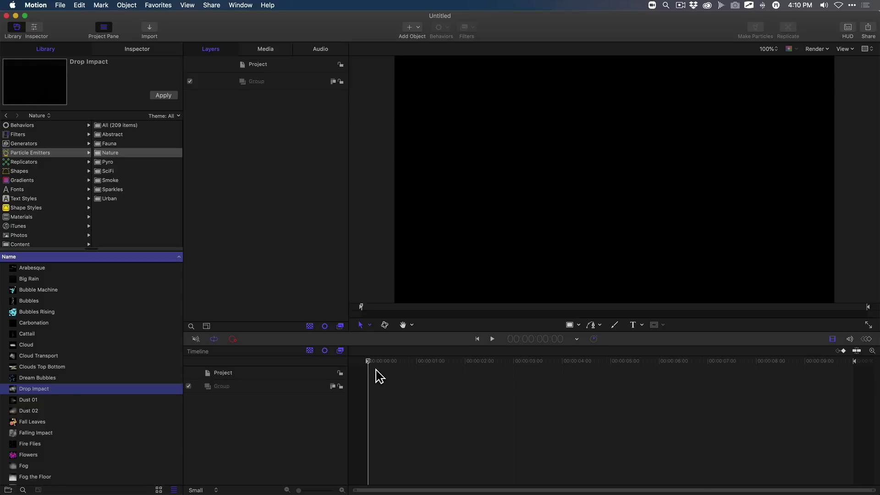
Add the Drop Impact emitter to the project and play the dust burst.
drag(377, 376, 373, 373)
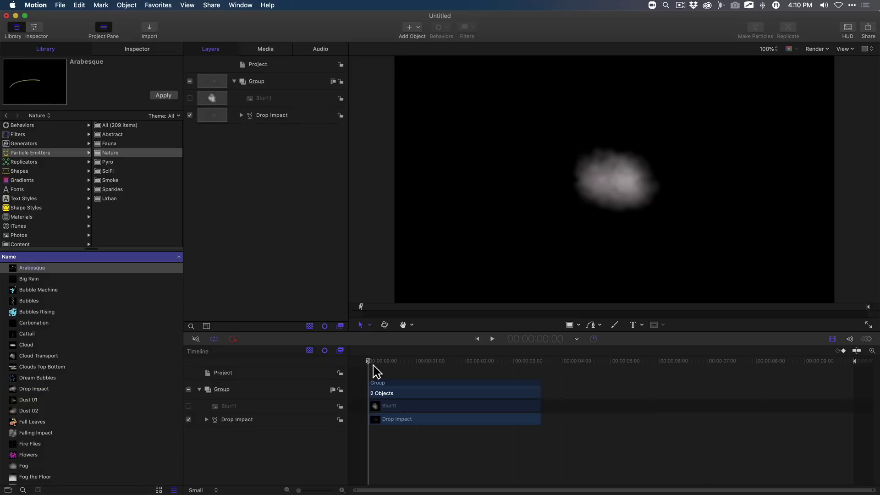
key(space)
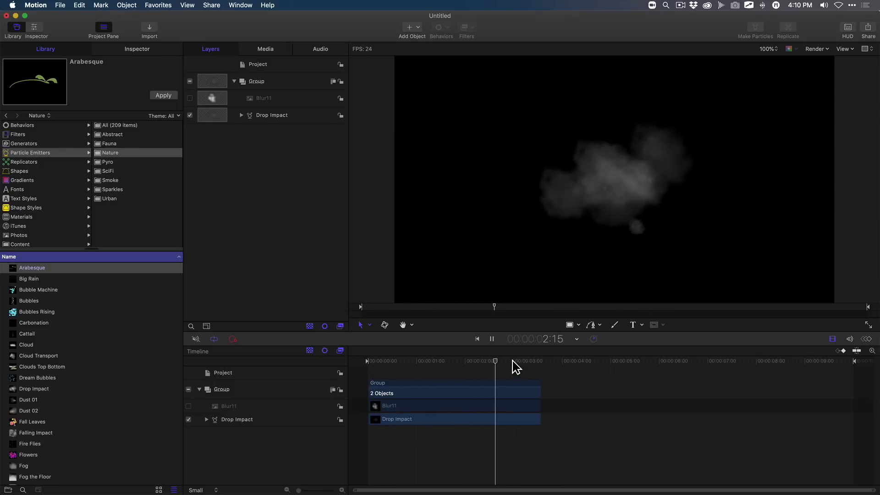
key(space)
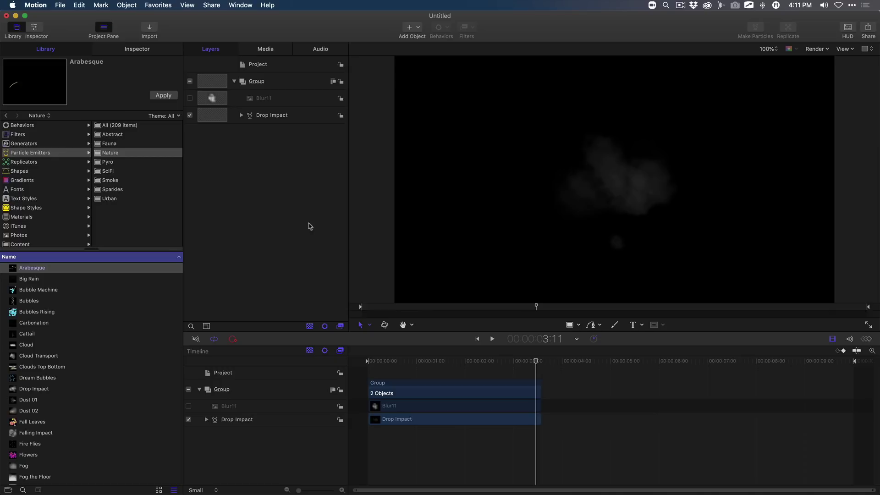
Publish the composition as a Final Cut generator named 'Dust Cloud' in the custom category.
click(59, 5)
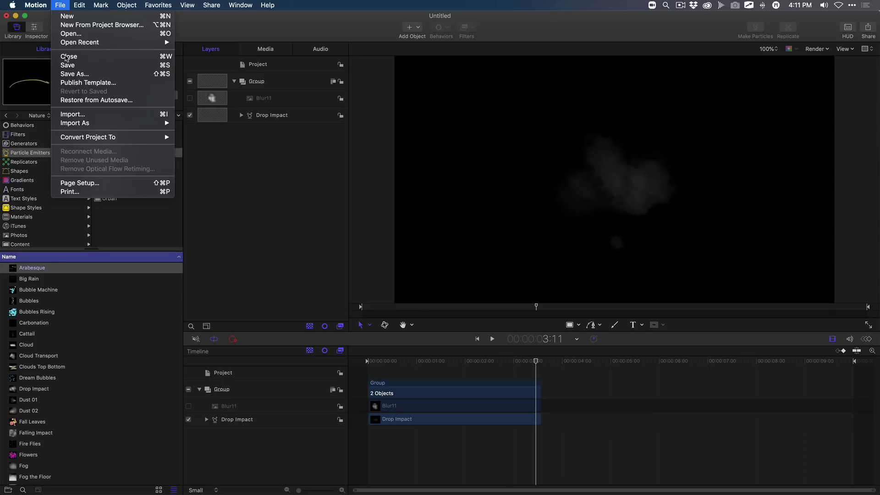
click(69, 83)
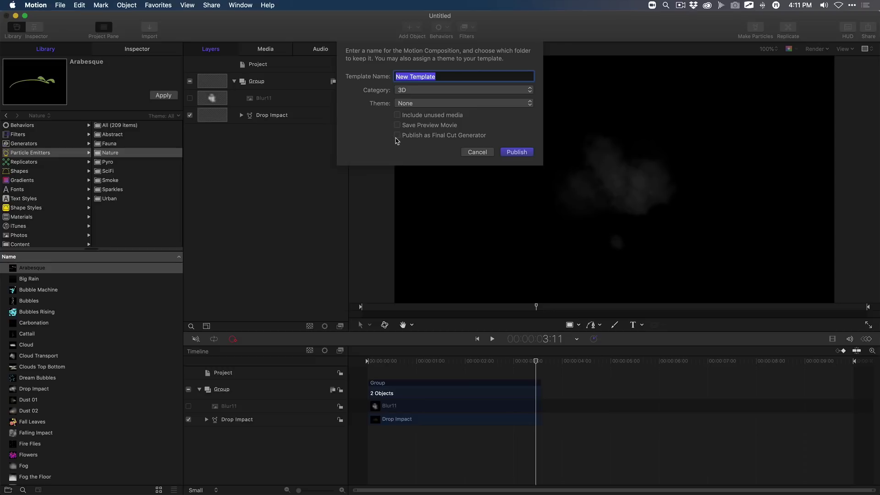
click(397, 135)
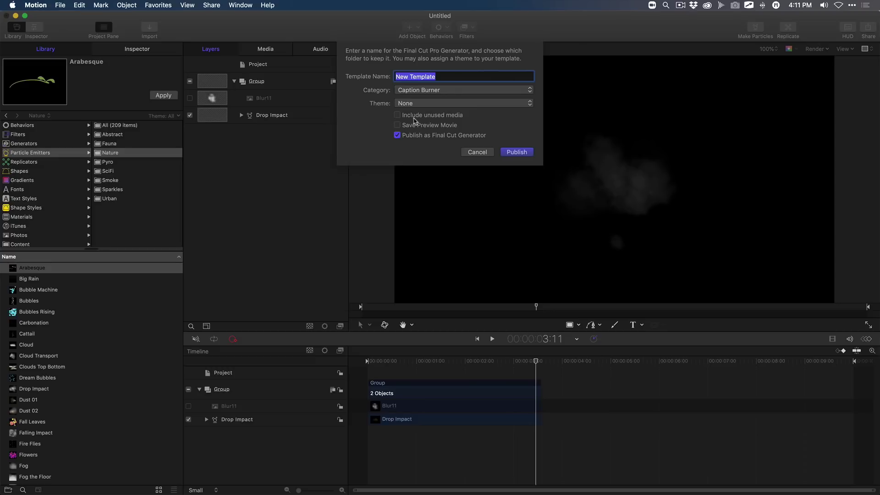
click(429, 91)
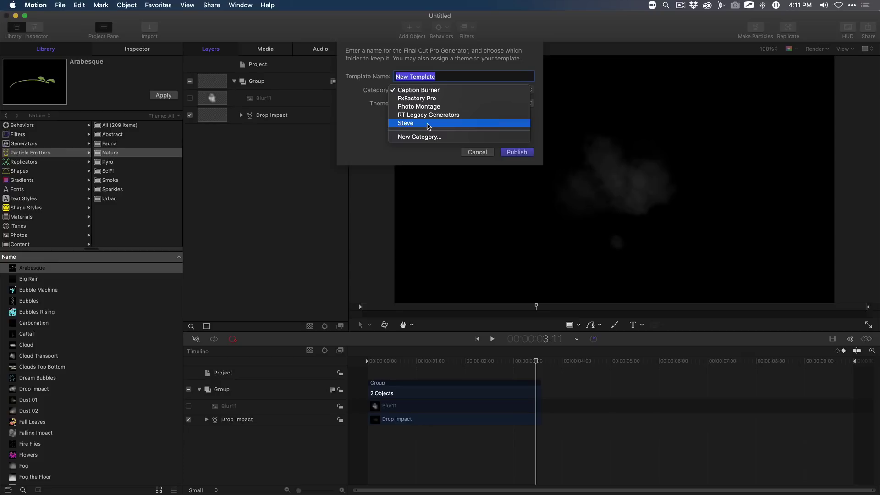
click(429, 124)
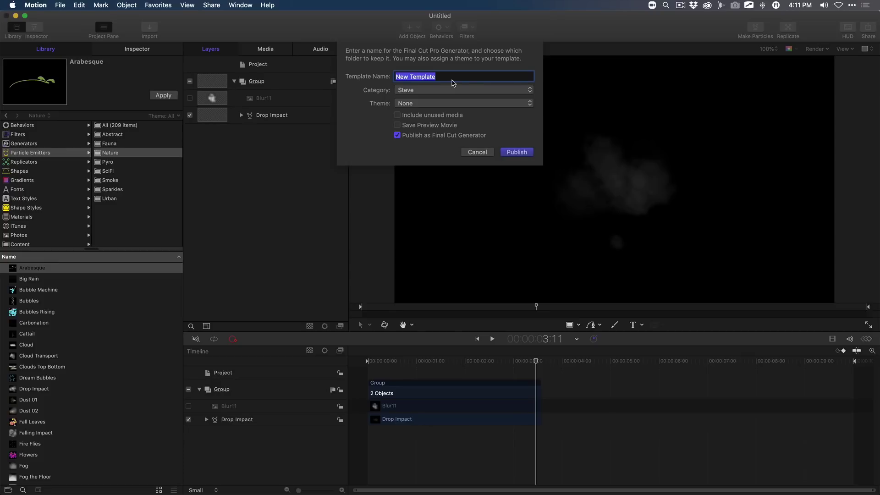
text(Dust Cloud)
click(516, 151)
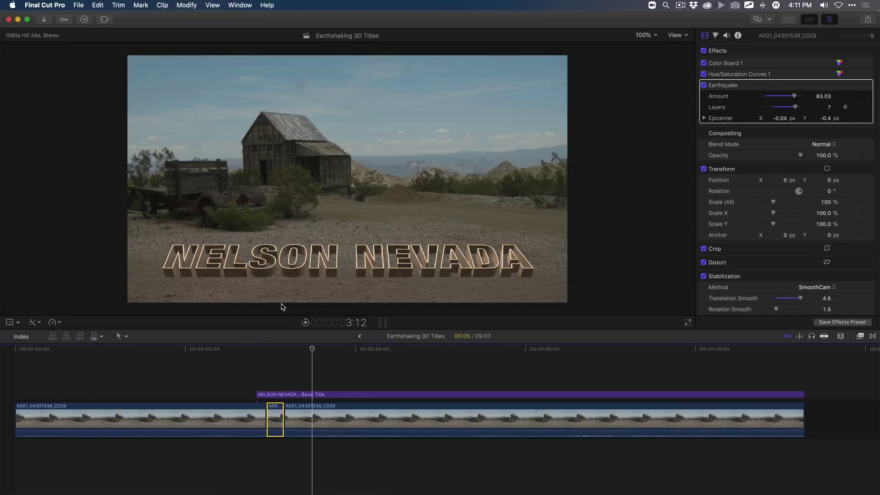
Show the custom-category generators and find the first shaking frame after the impact.
key(super+1)
click(48, 36)
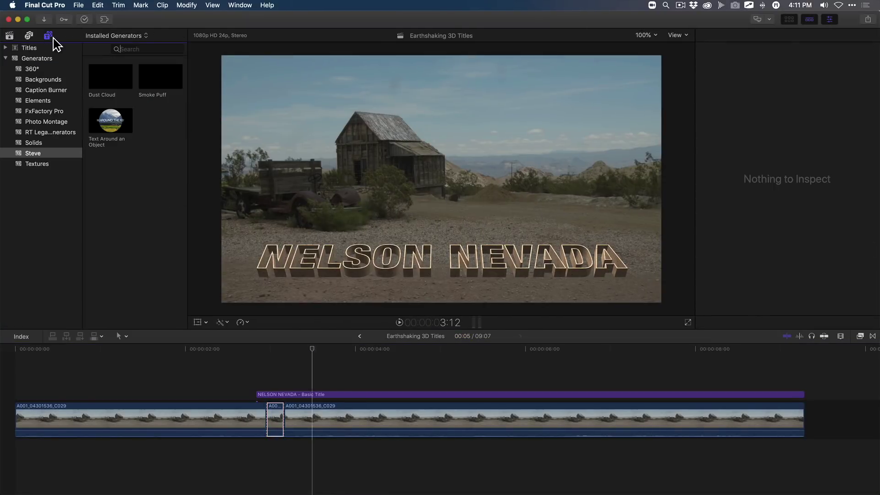
click(23, 157)
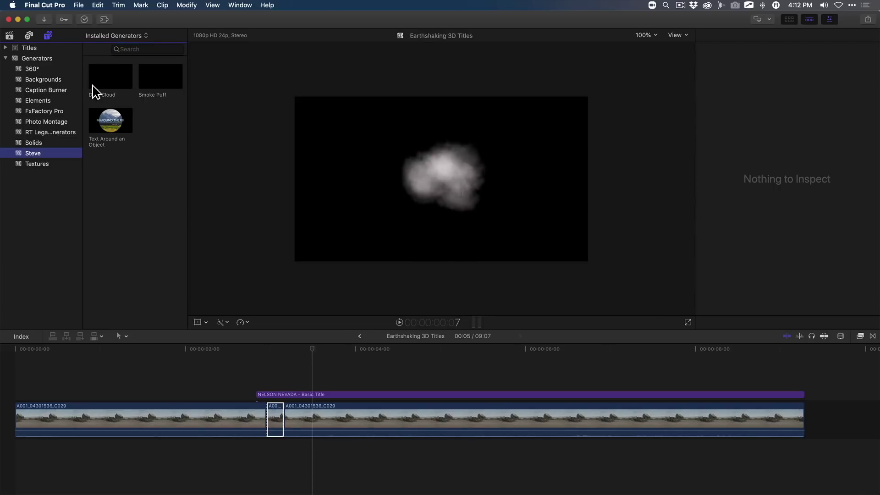
click(324, 359)
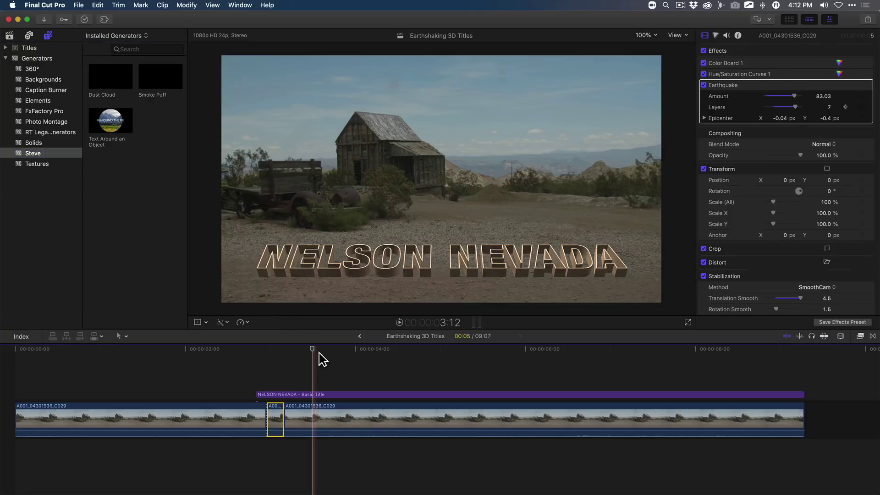
drag(320, 362, 268, 379)
key(Right)
key(Right)
key(Right)
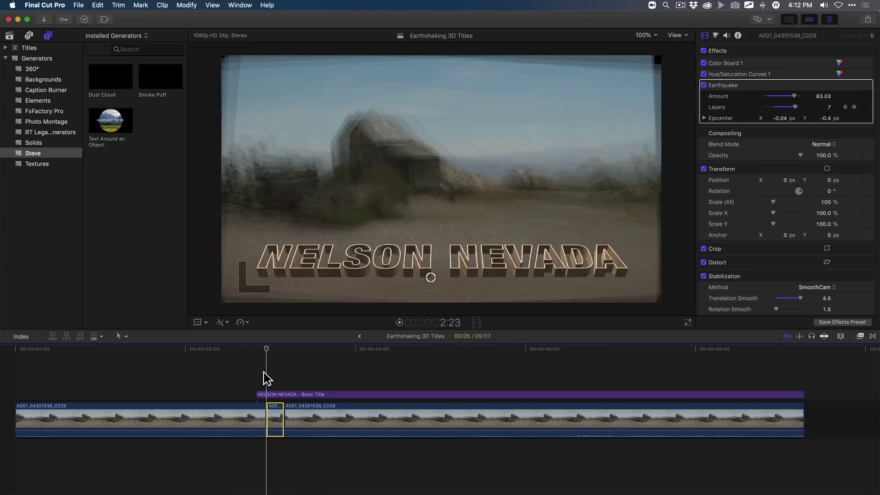
key(Left)
key(Left)
key(Right)
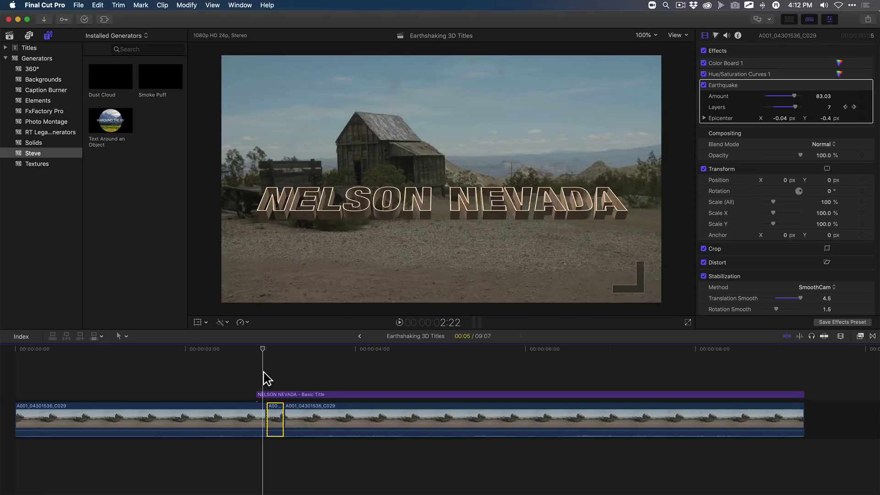
key(Right)
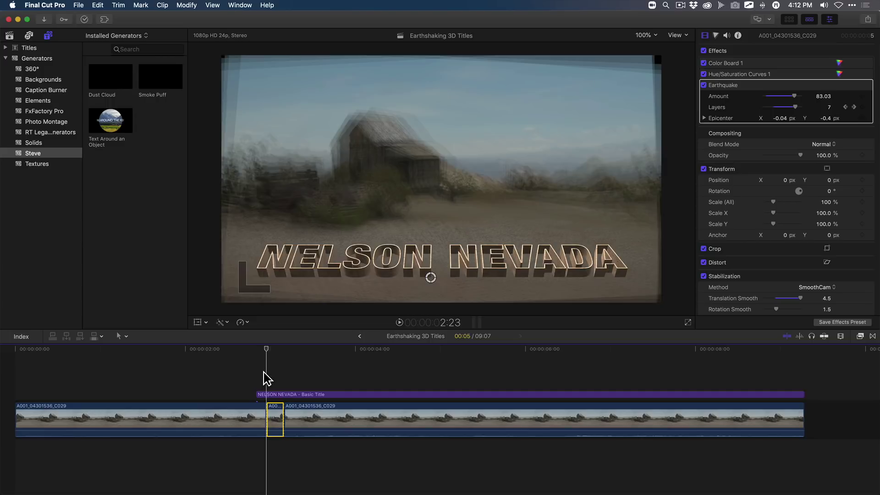
Connect Dust Cloud above the title at that frame and play the shot.
click(123, 90)
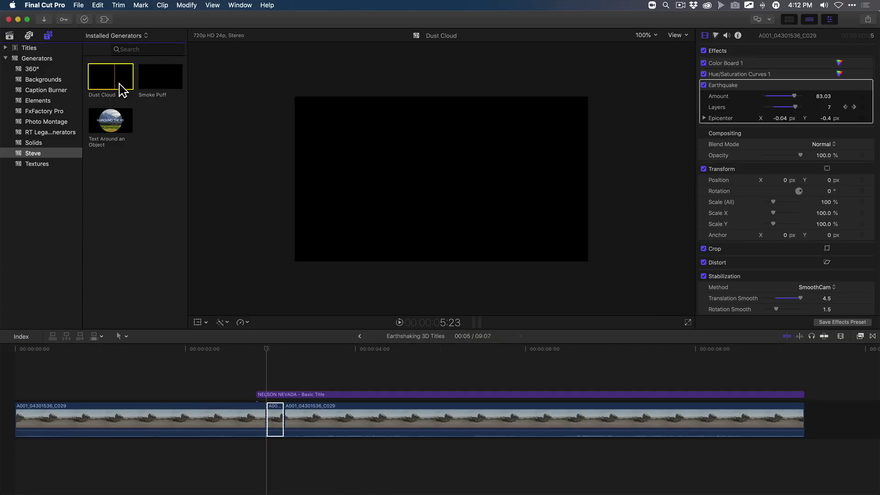
key(q)
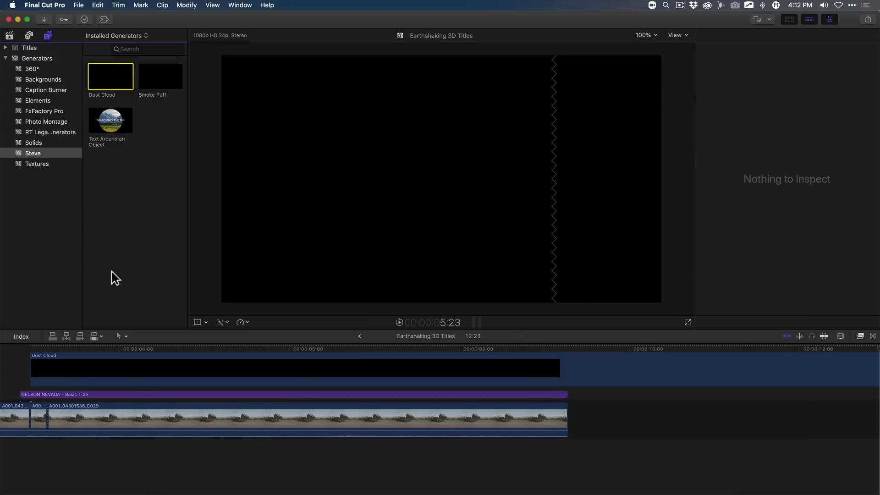
scroll(142, 394, left, 5)
click(159, 350)
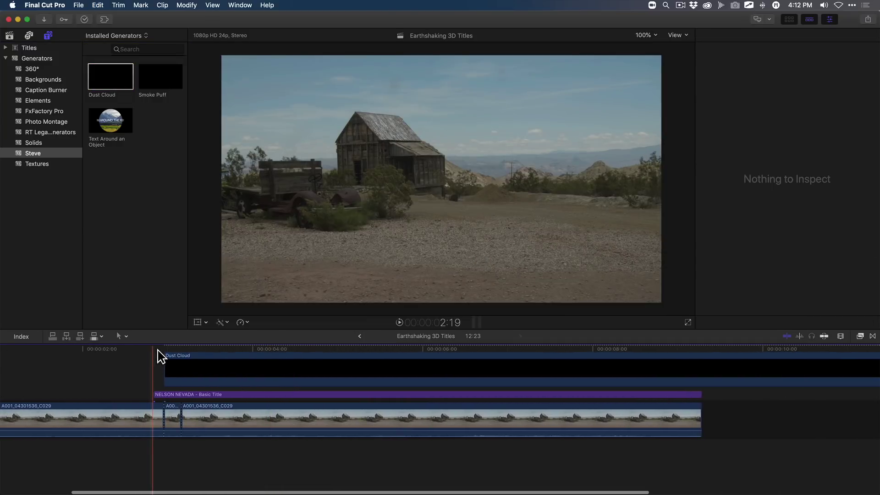
key(super+4)
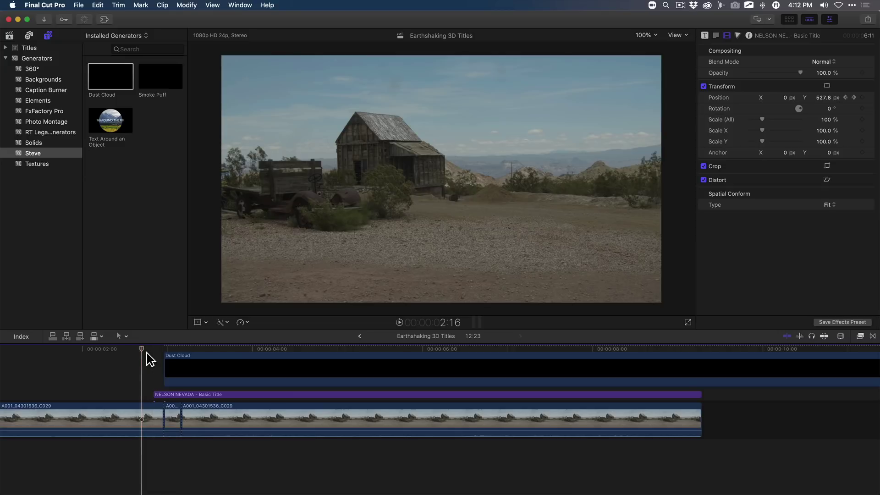
key(space)
key(space)
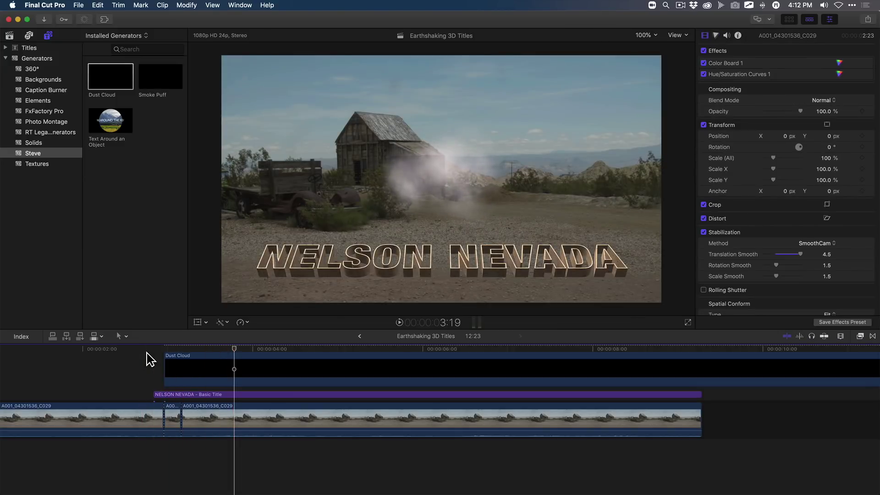
click(149, 351)
key(space)
Resize the Dust Cloud to 400% wide and about 76% tall, lowered to Y -345.4 px.
click(248, 372)
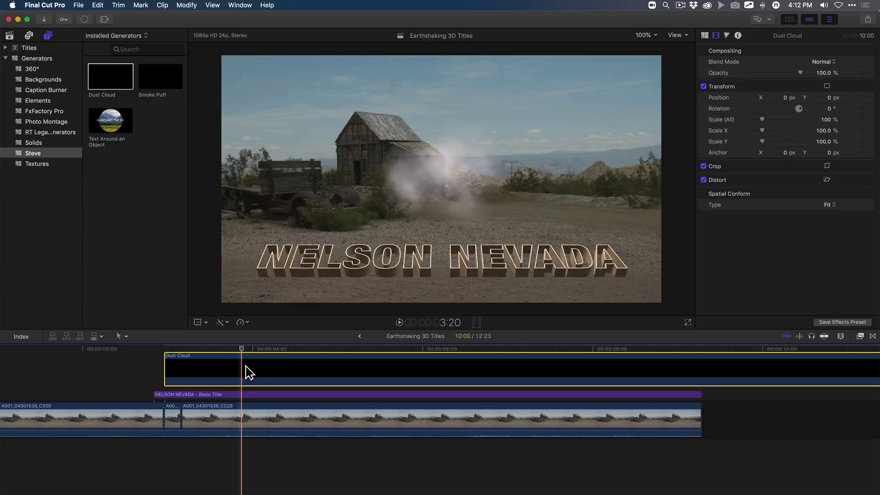
click(198, 323)
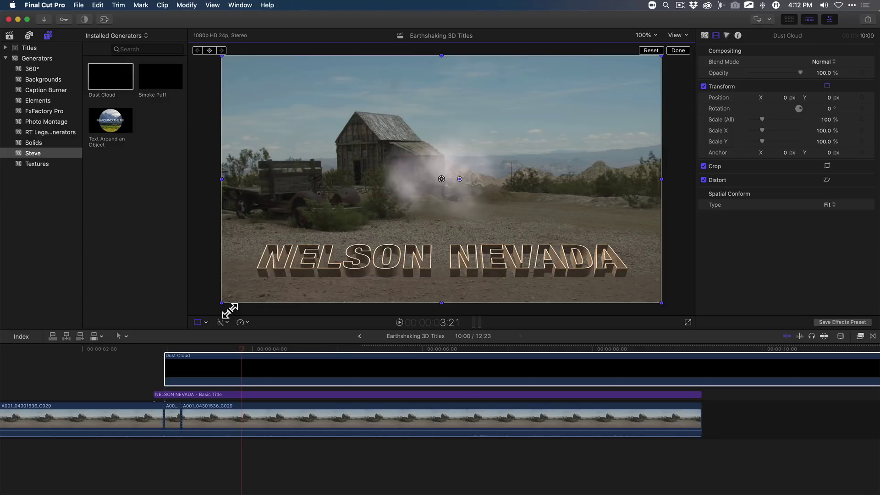
drag(229, 310, 220, 260)
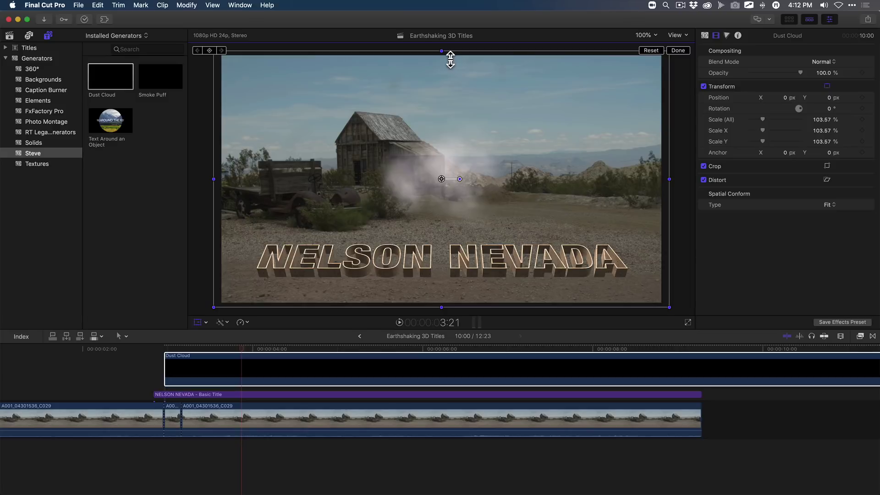
drag(451, 60, 452, 114)
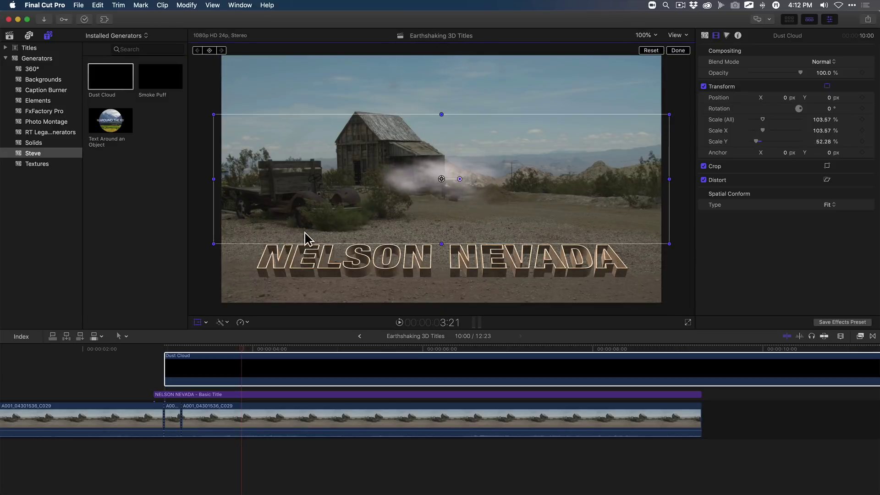
drag(220, 186, 65, 191)
drag(448, 187, 448, 257)
drag(765, 148, 806, 136)
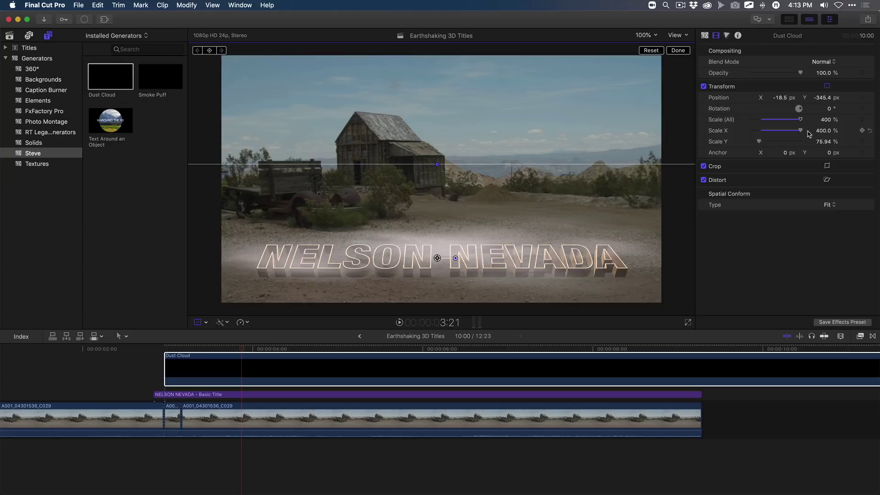
Set the Dust Cloud blend mode to Add and move the NELSON NEVADA title above it.
click(824, 67)
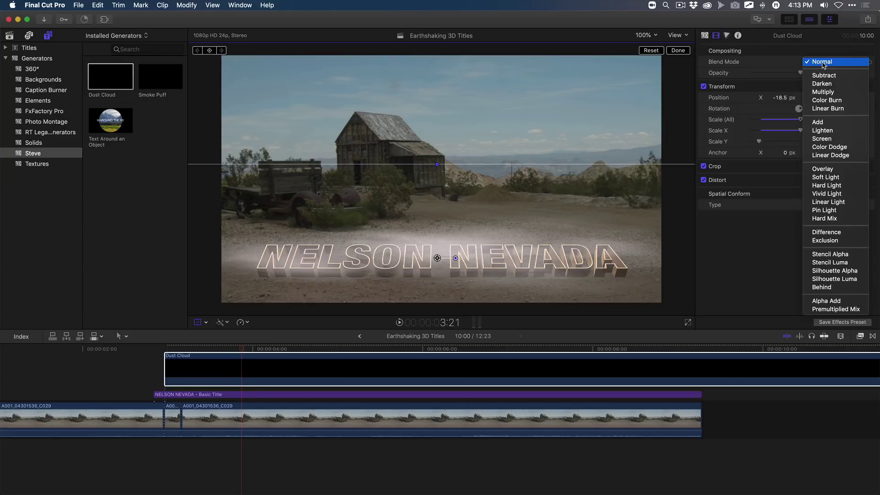
key(Escape)
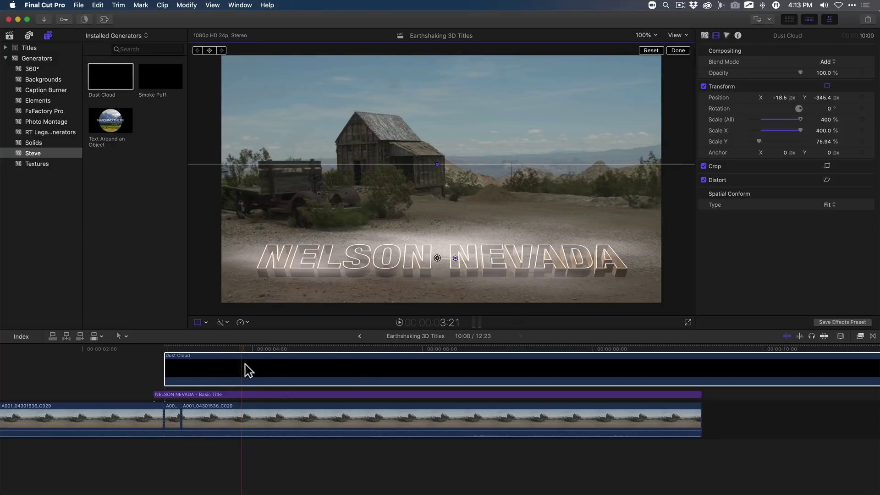
click(246, 397)
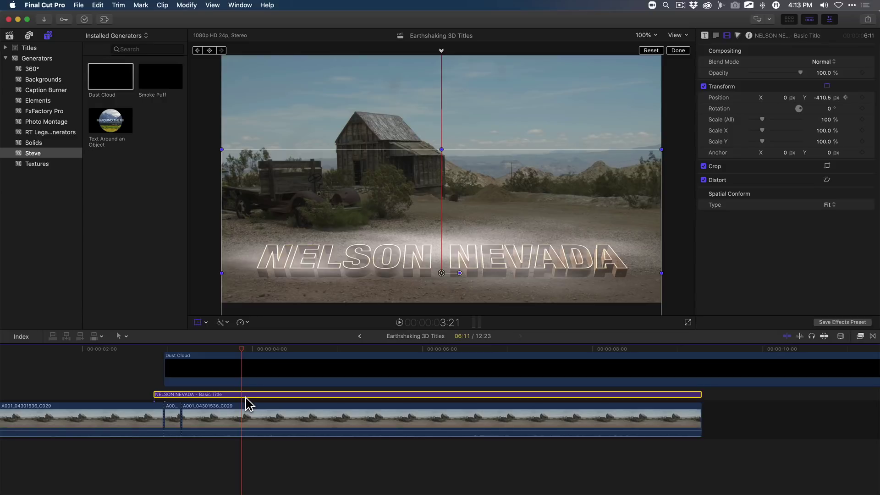
drag(246, 398, 248, 353)
click(200, 323)
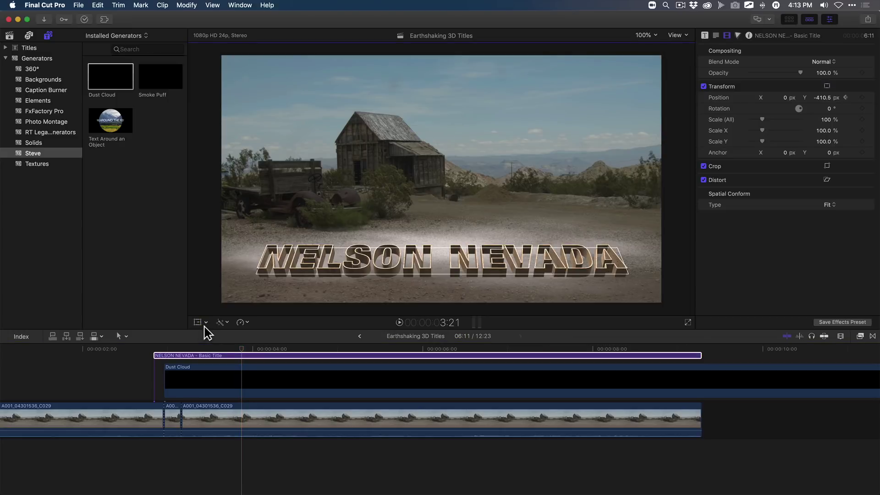
click(100, 368)
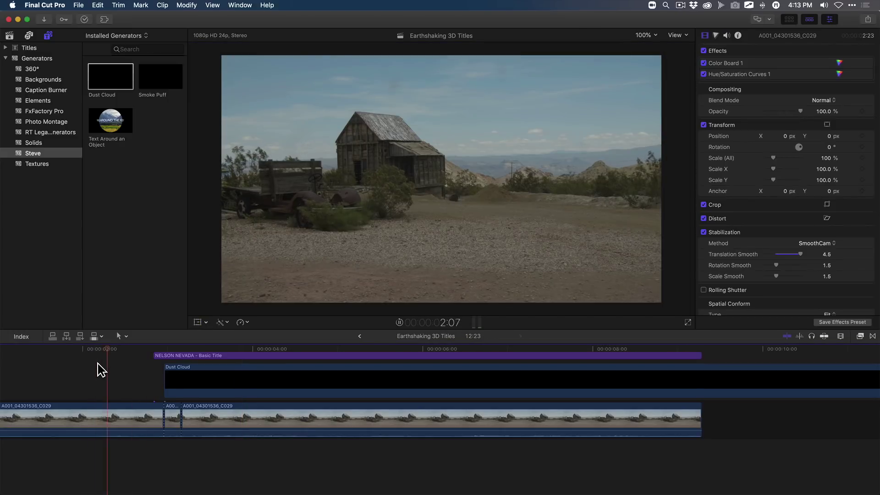
Lower the Dust Cloud slightly to position -39.2, -386.2 px under the title.
key(space)
click(207, 375)
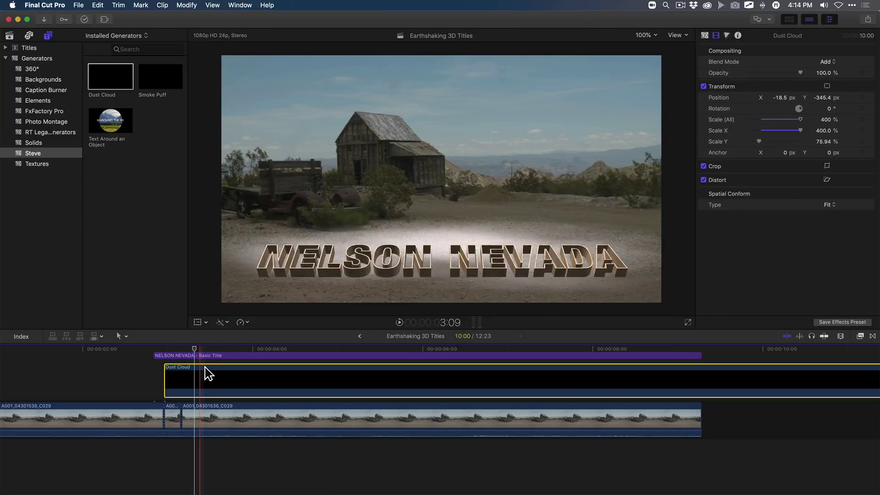
click(200, 323)
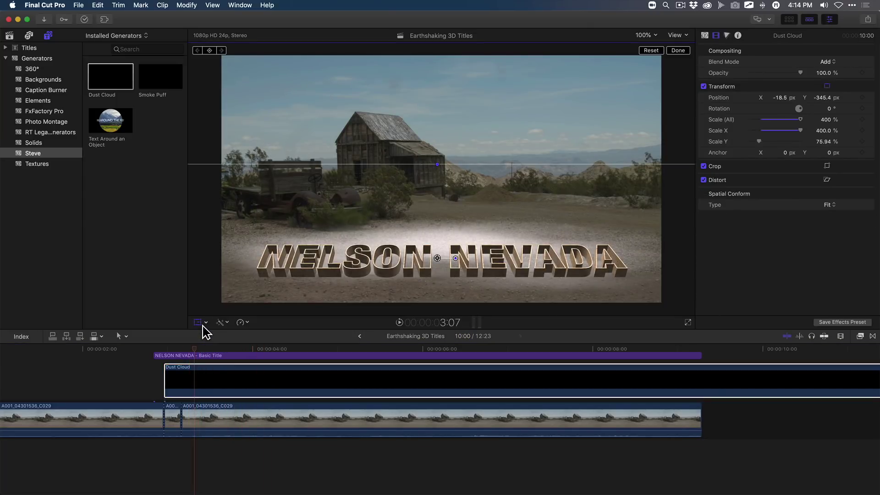
drag(441, 260, 436, 271)
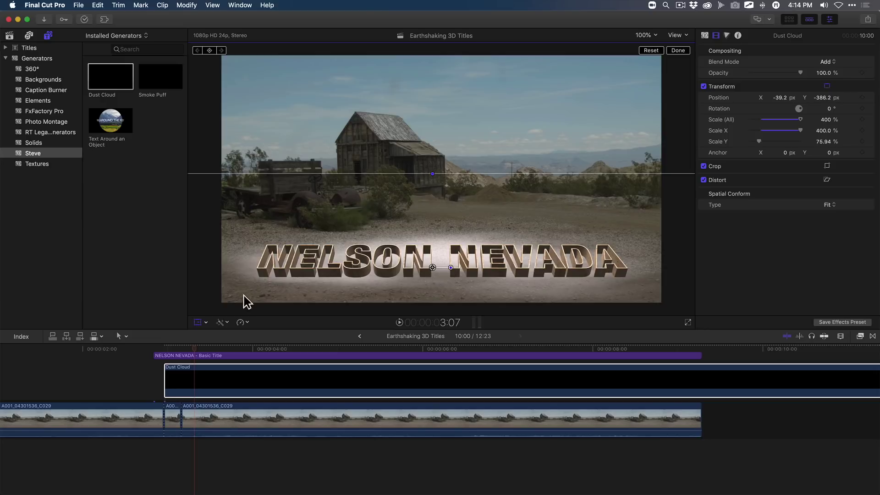
click(197, 323)
Replay the title drop from just before the title starts.
click(142, 356)
key(space)
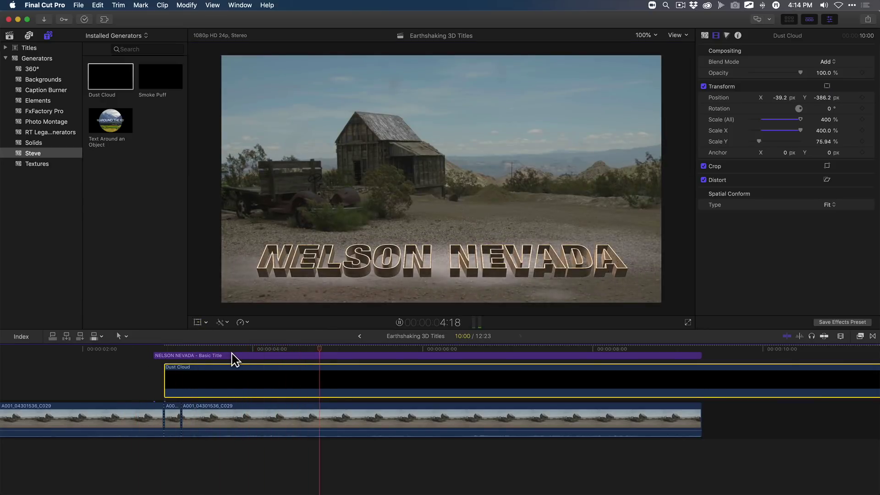
key(space)
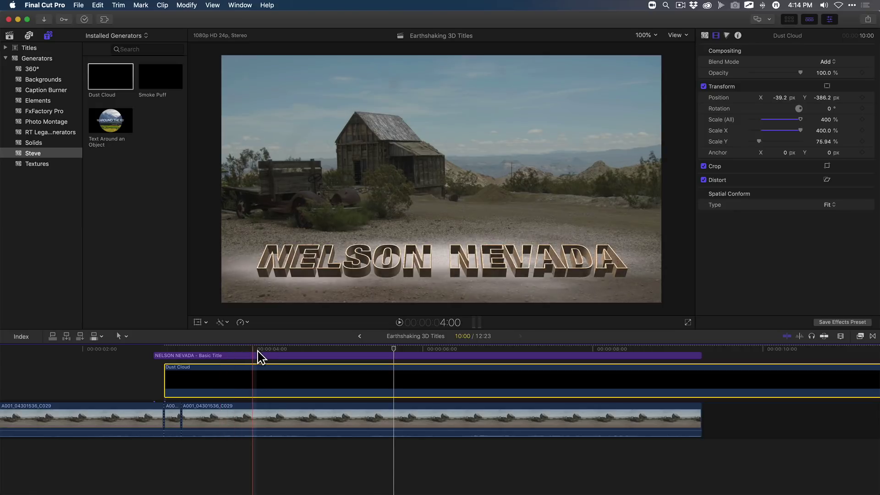
click(138, 359)
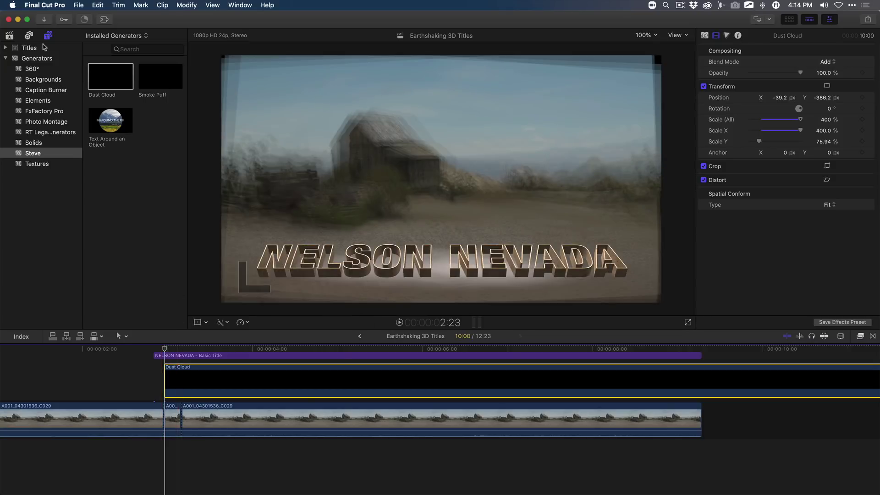
Search Sound Effects for 'boom' and preview the Booming Reverse sounds.
click(30, 36)
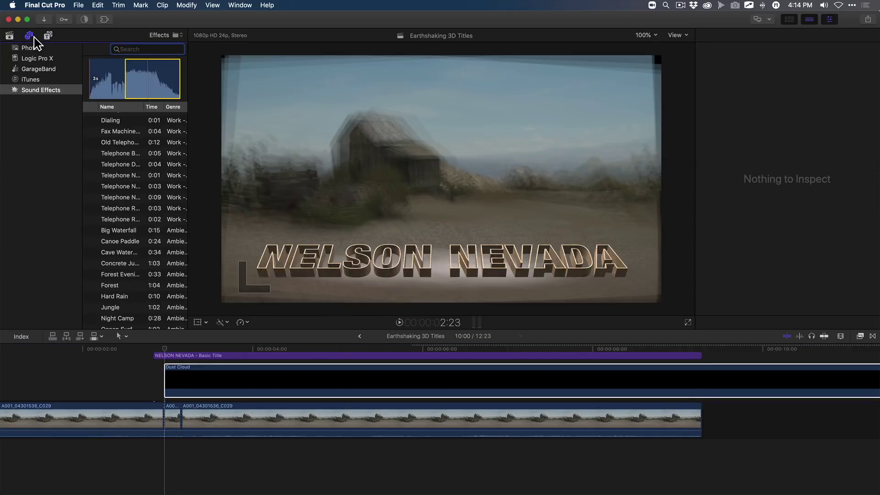
click(42, 94)
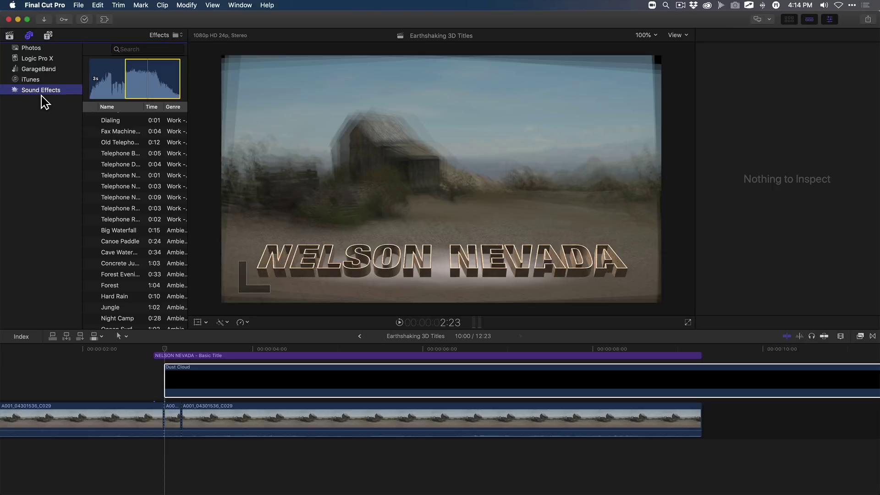
click(138, 48)
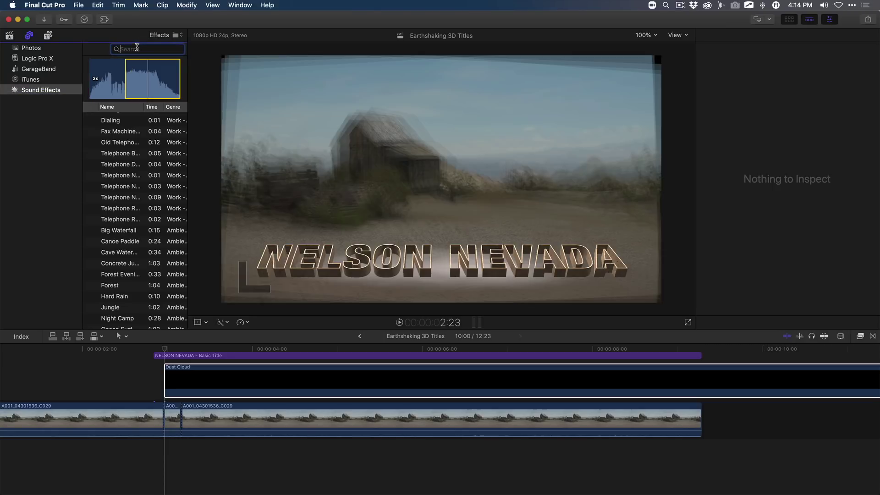
text(boom)
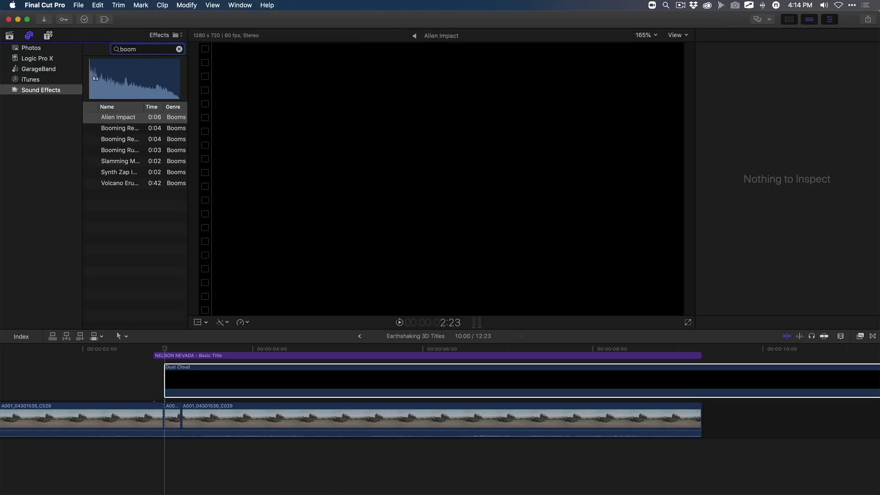
click(130, 130)
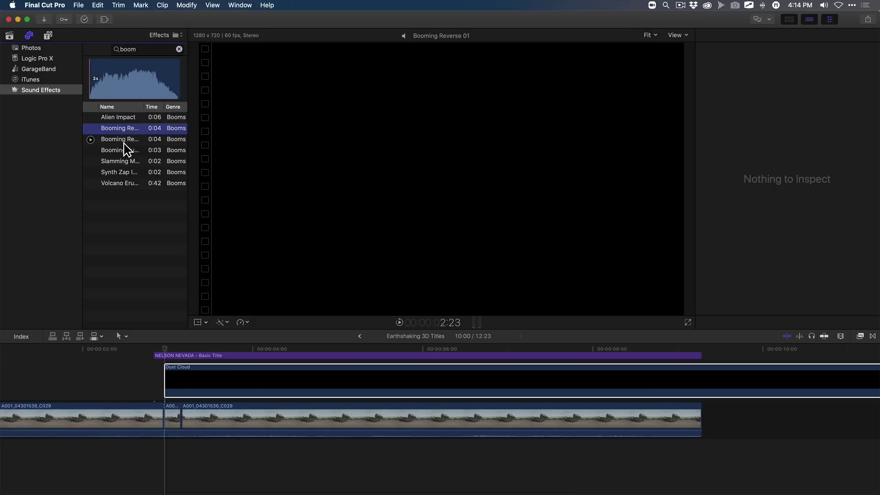
click(123, 140)
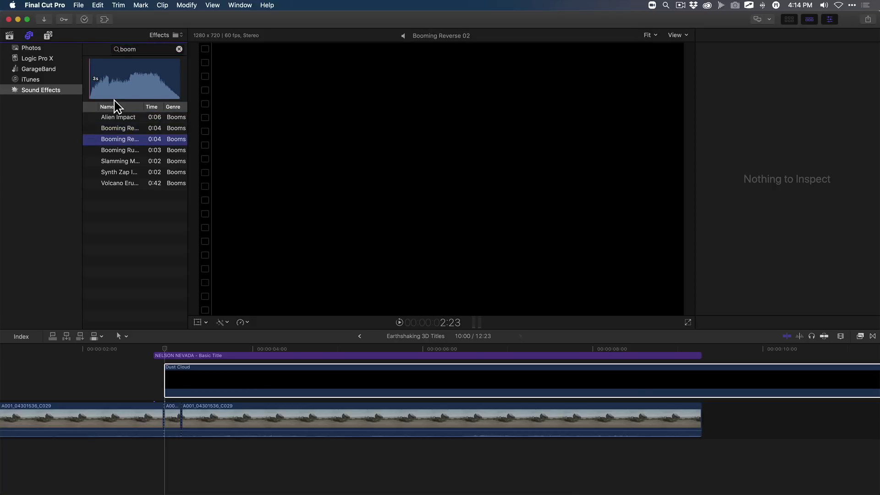
click(95, 131)
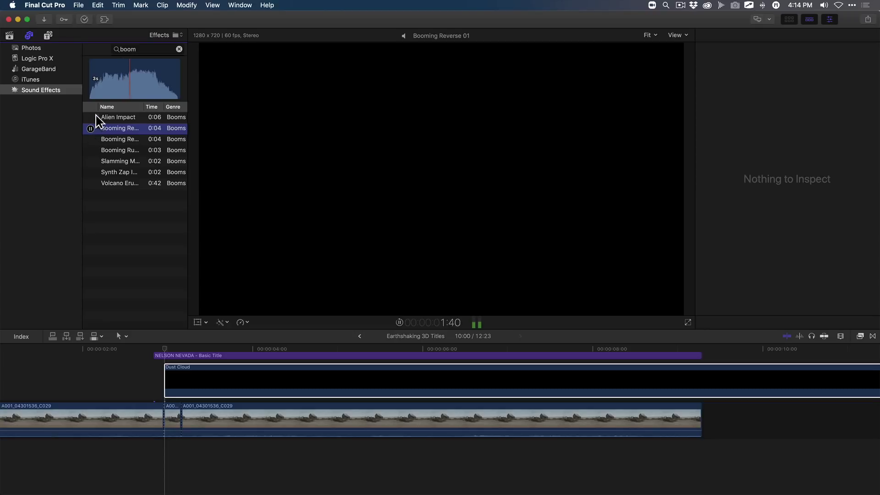
Connect a trimmed range of Booming Rumble below the video at the landing point.
click(119, 154)
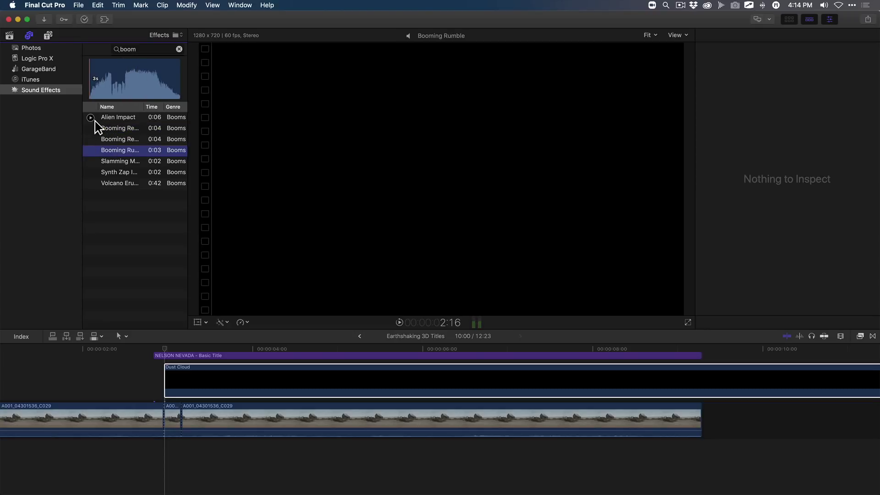
click(91, 151)
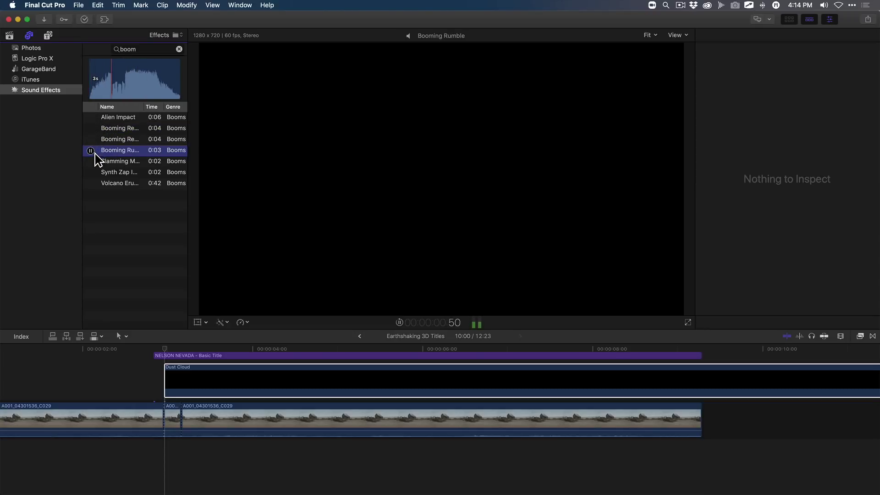
click(160, 95)
drag(135, 88, 188, 90)
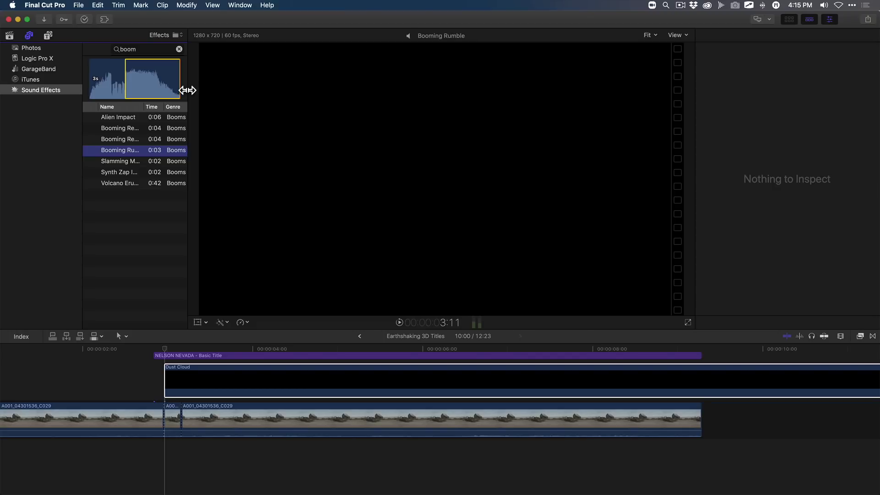
key(q)
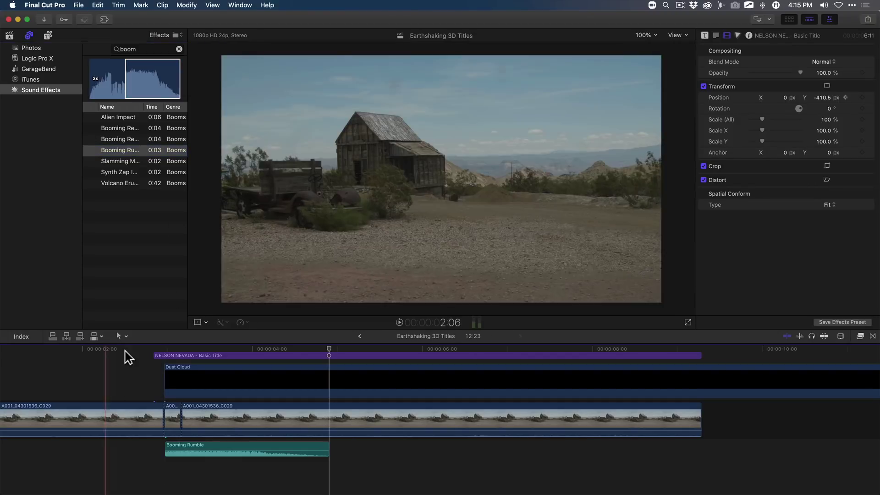
Raise the Booming Rumble volume to 12.0 dB and play the finished title drop.
click(173, 436)
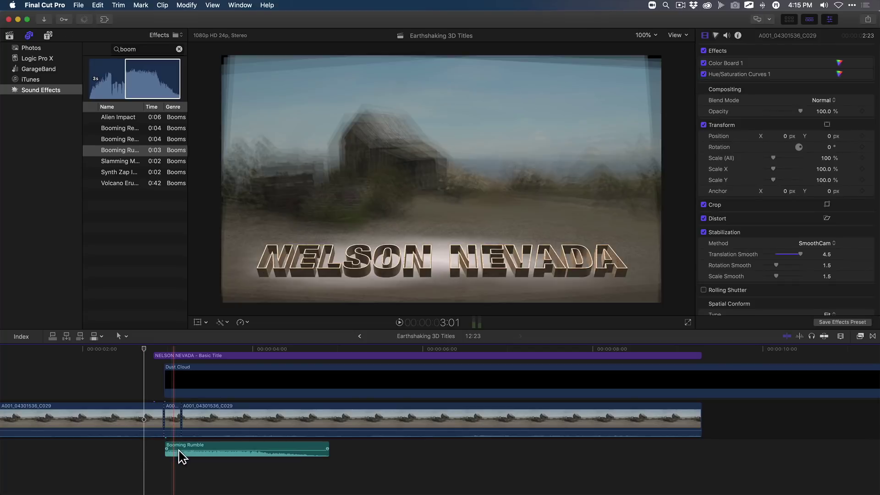
drag(178, 452, 180, 451)
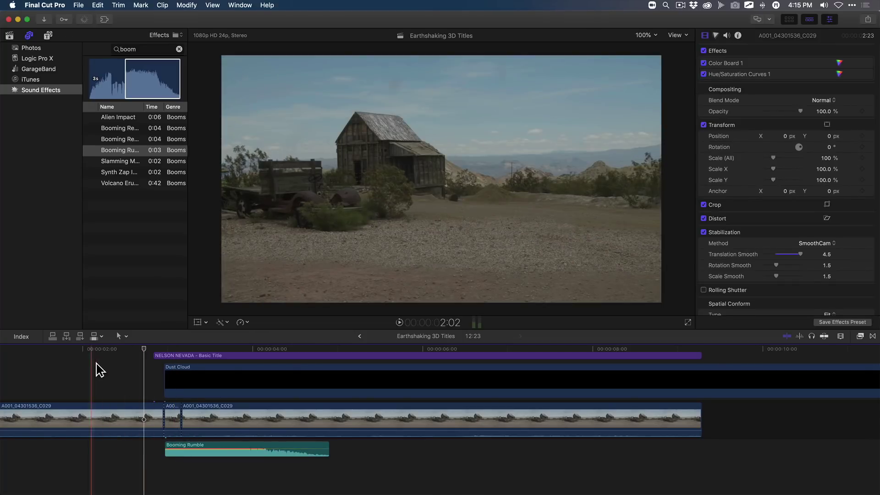
click(77, 360)
key(space)
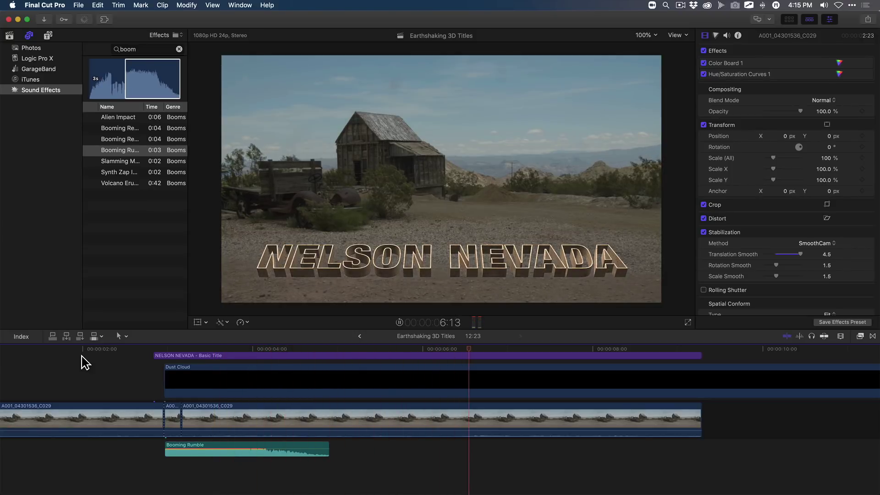
key(space)
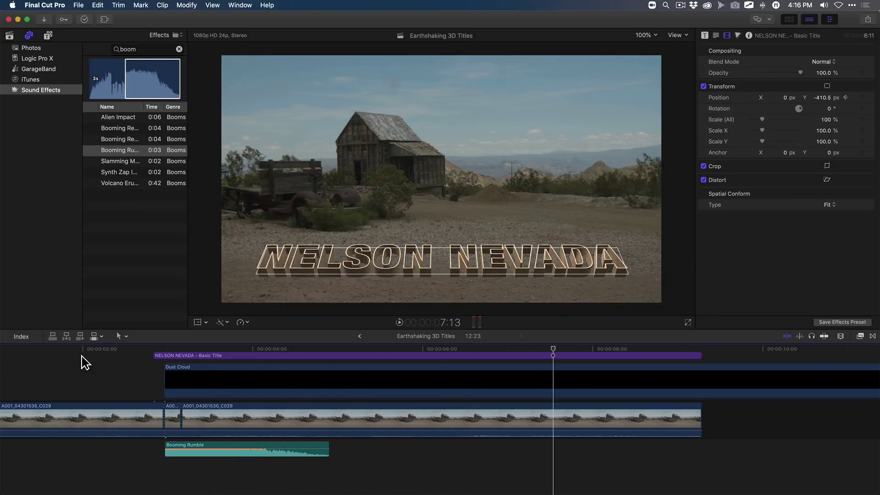